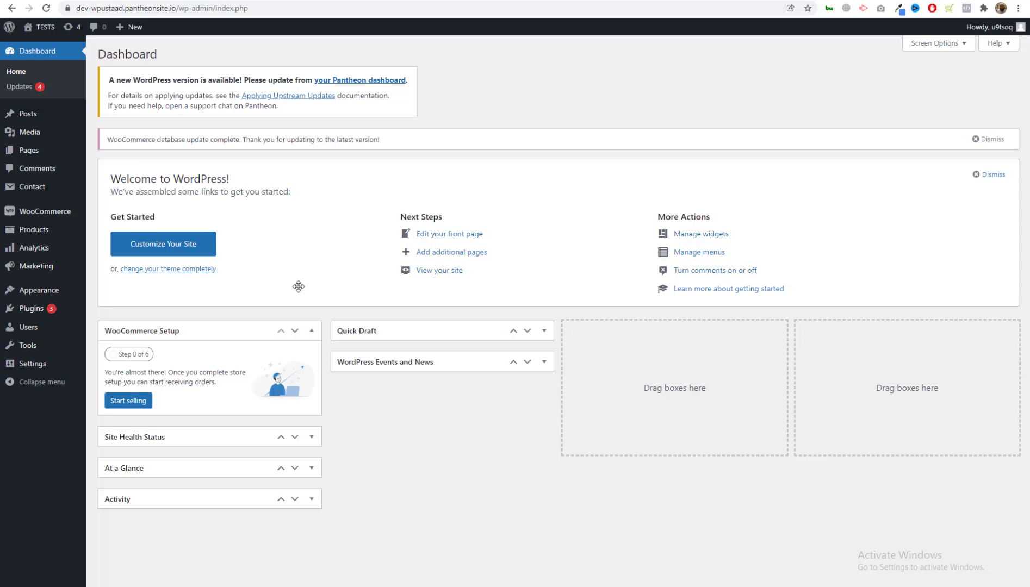
# Open Plugins > Add New from the admin sidebar.
pyautogui.moveTo(28, 294)
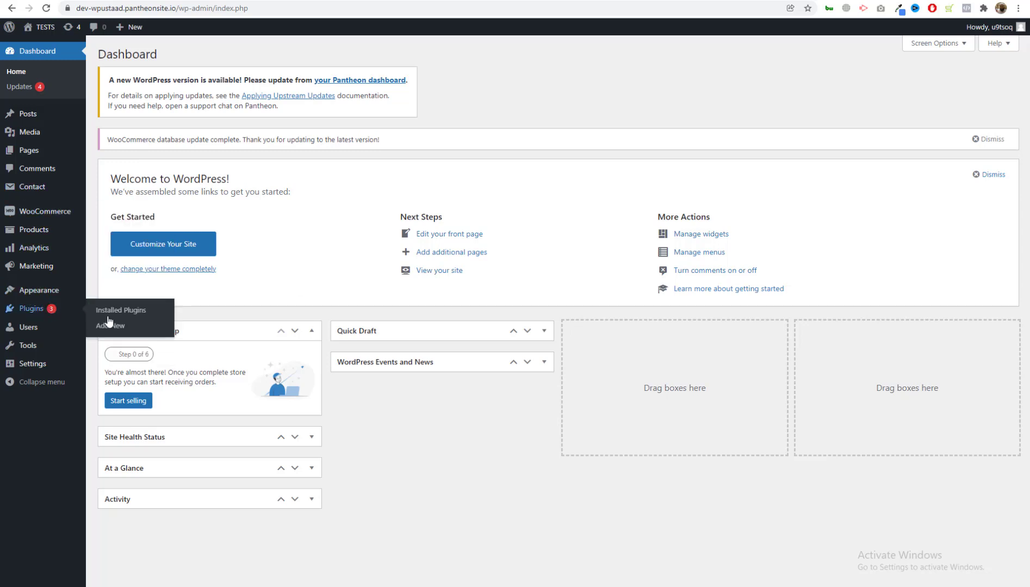
pyautogui.click(113, 328)
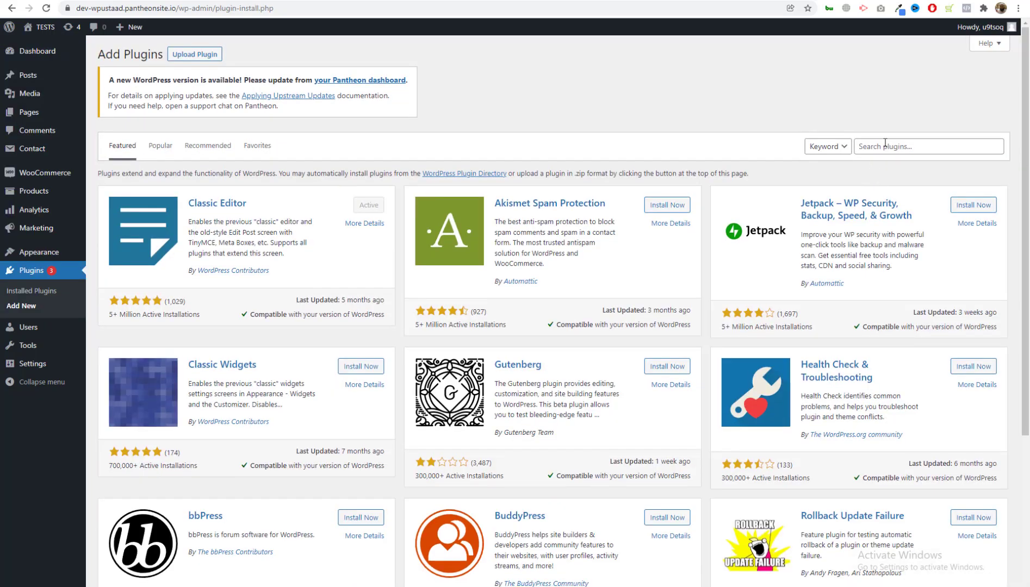
# Search plugins for 'multistep' and open the Multi Step for Contact Form 7 details.
pyautogui.click(885, 144)
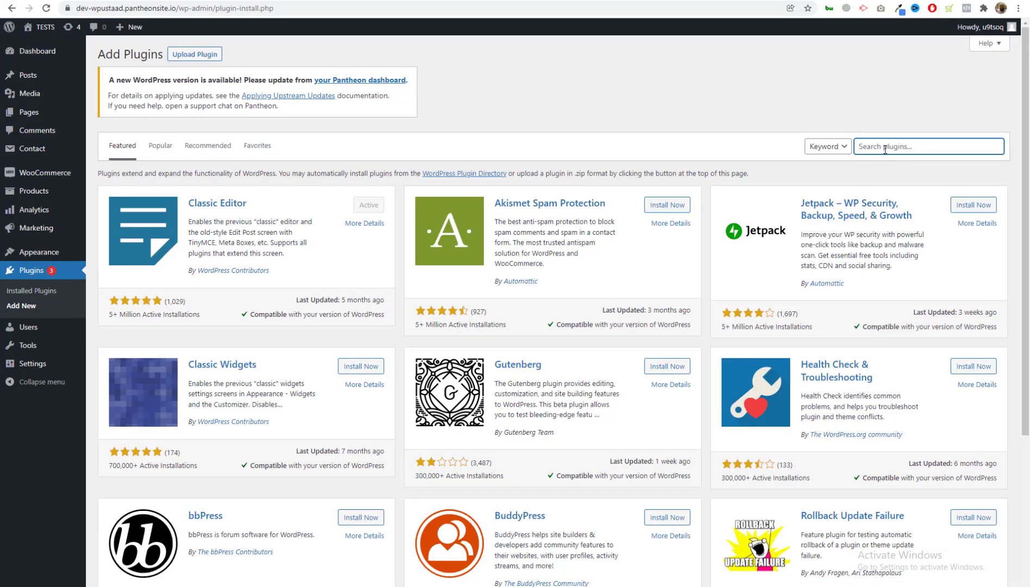
pyautogui.click(729, 98)
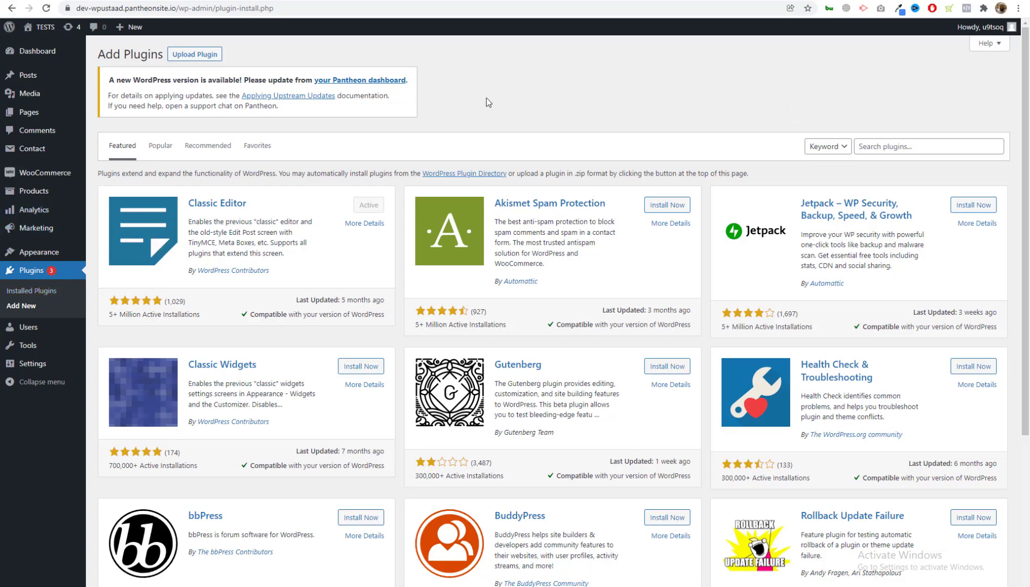
pyautogui.click(885, 148)
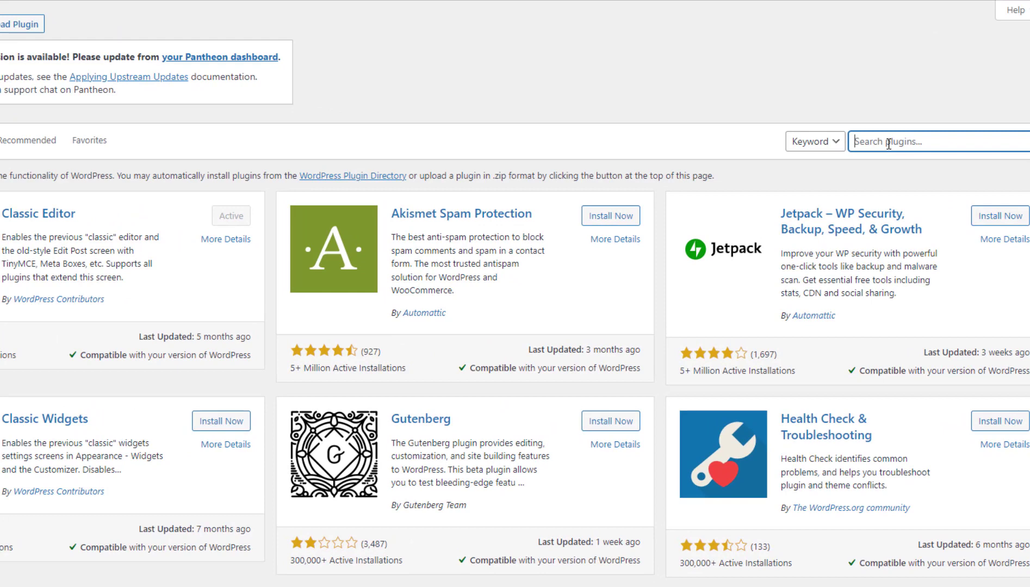
pyautogui.write('multo')
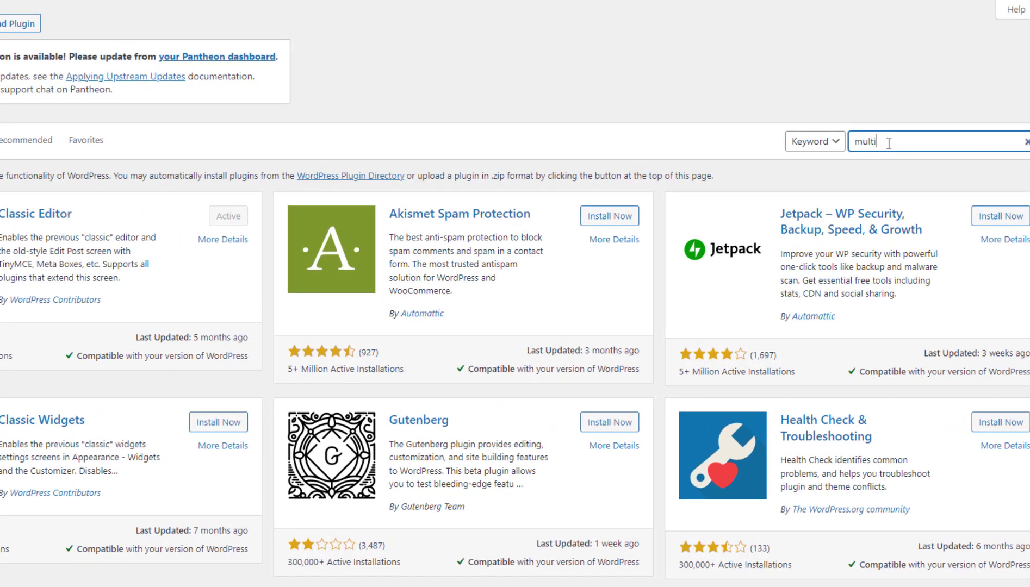
pyautogui.write('step')
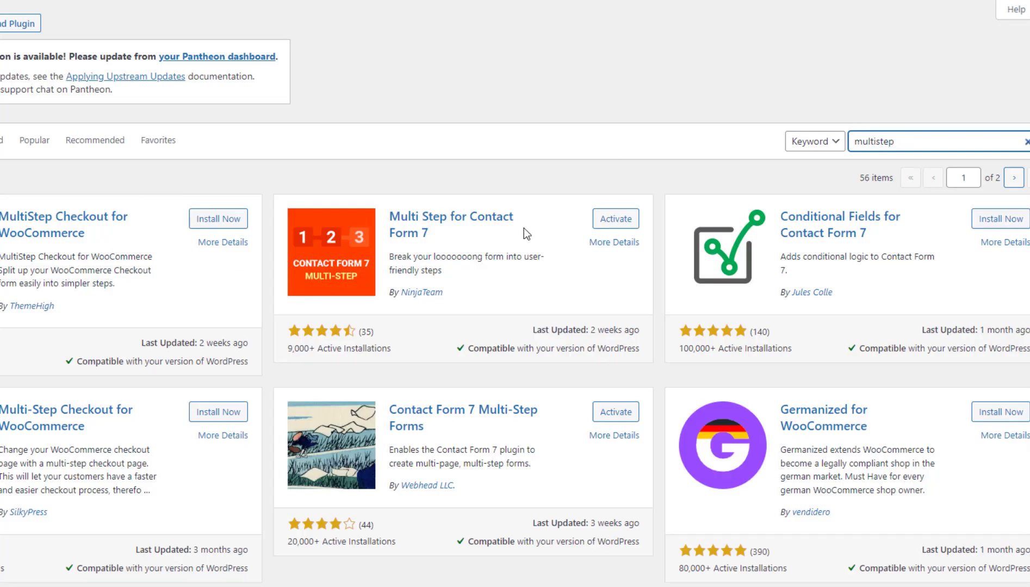
pyautogui.rightClick(478, 220)
pyautogui.press('Escape')
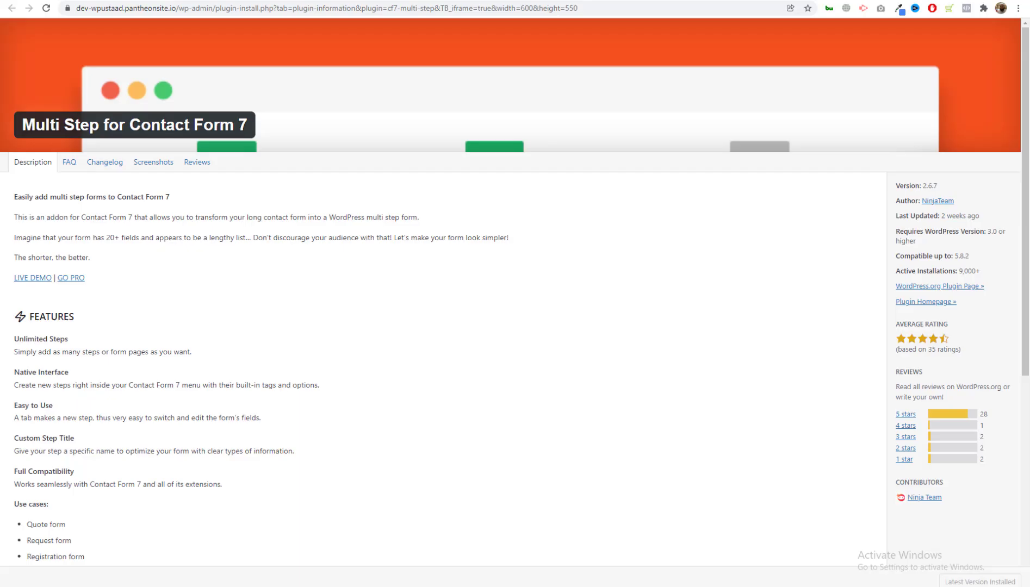
# Browse the Multi Step for Contact Form 7 screenshots, then return to the multistep results.
pyautogui.click(152, 163)
pyautogui.scroll(-12, 184, 306)
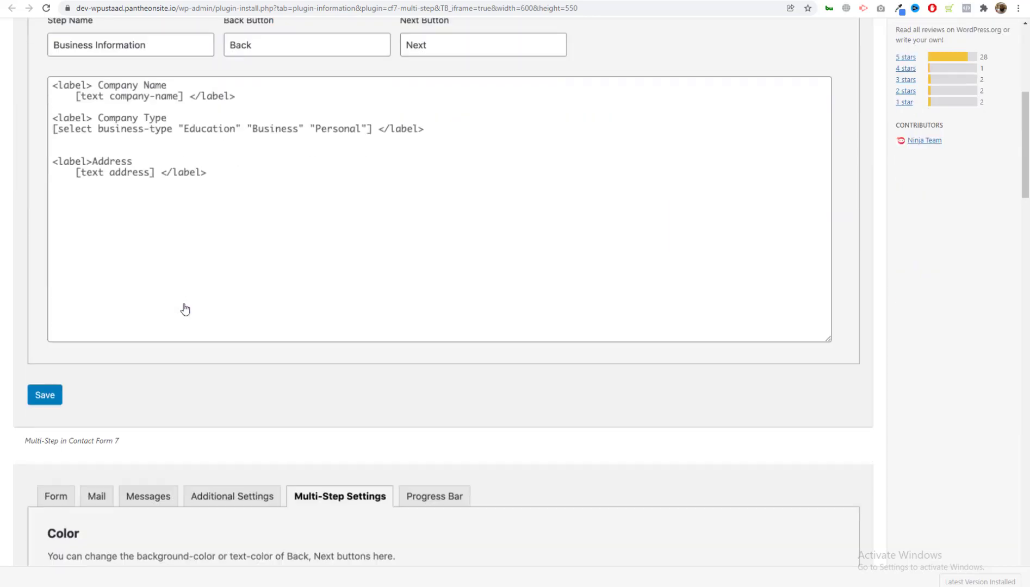
pyautogui.scroll(-20, 185, 309)
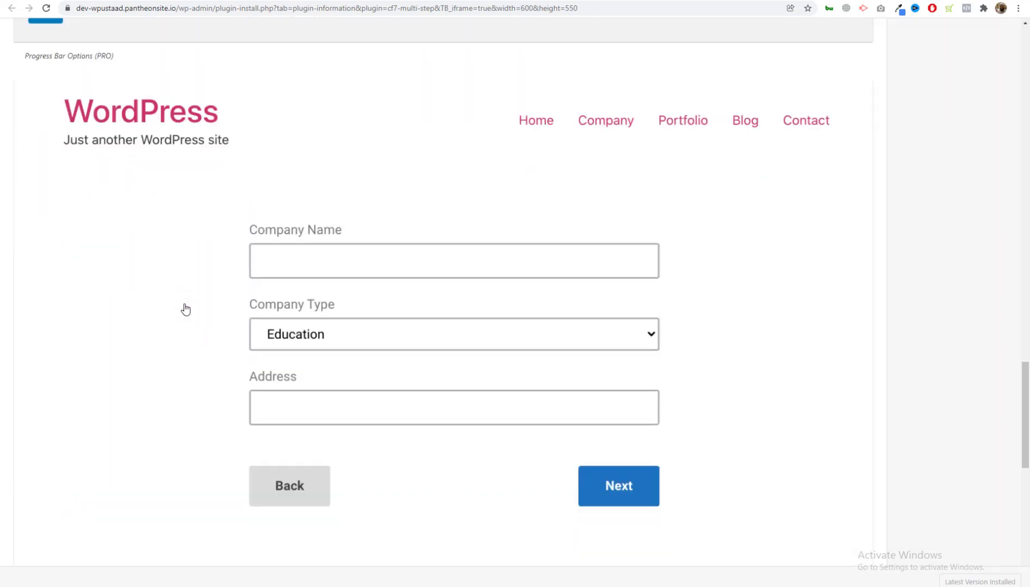
pyautogui.scroll(10, 185, 309)
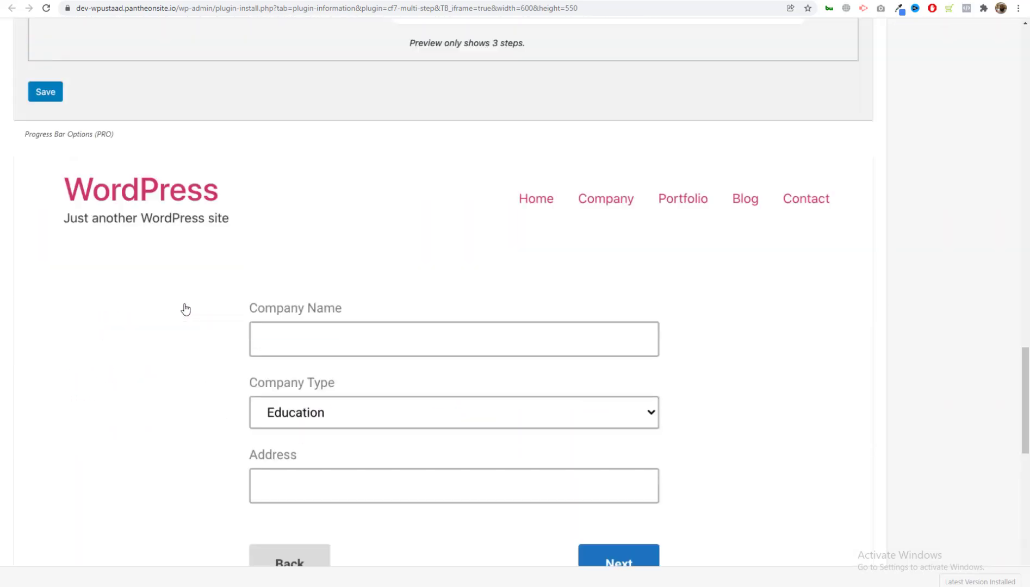
pyautogui.scroll(7, 186, 309)
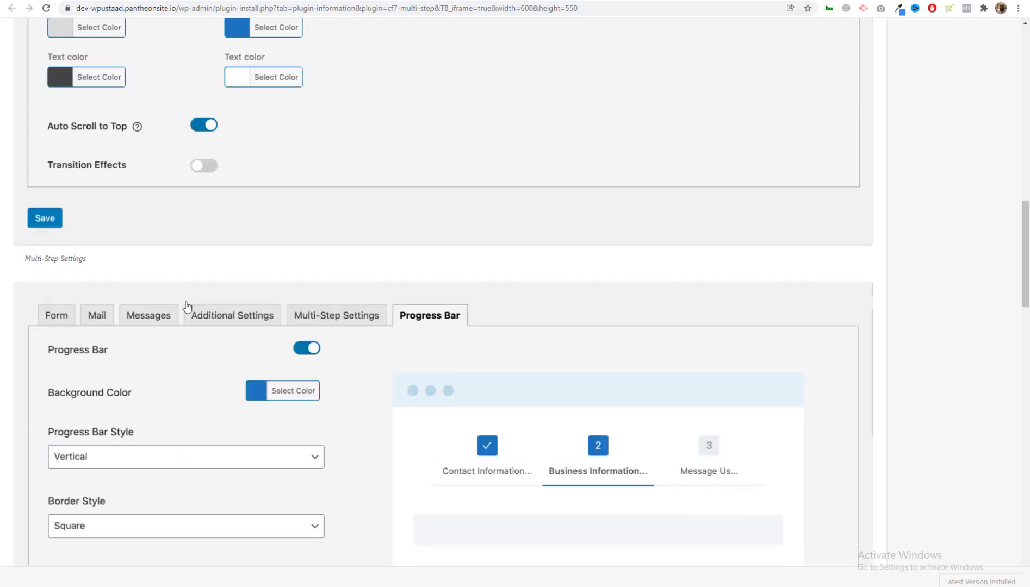
pyautogui.hotkey('alt', 'Left')
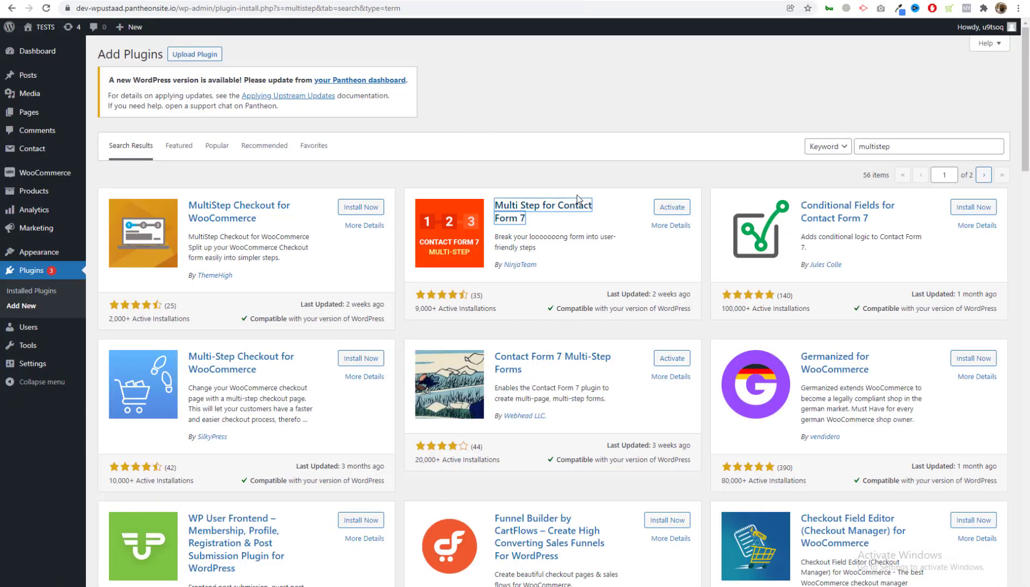
# Activate Contact Form 7 Multi Step Pro in the Installed Plugins list.
pyautogui.click(34, 292)
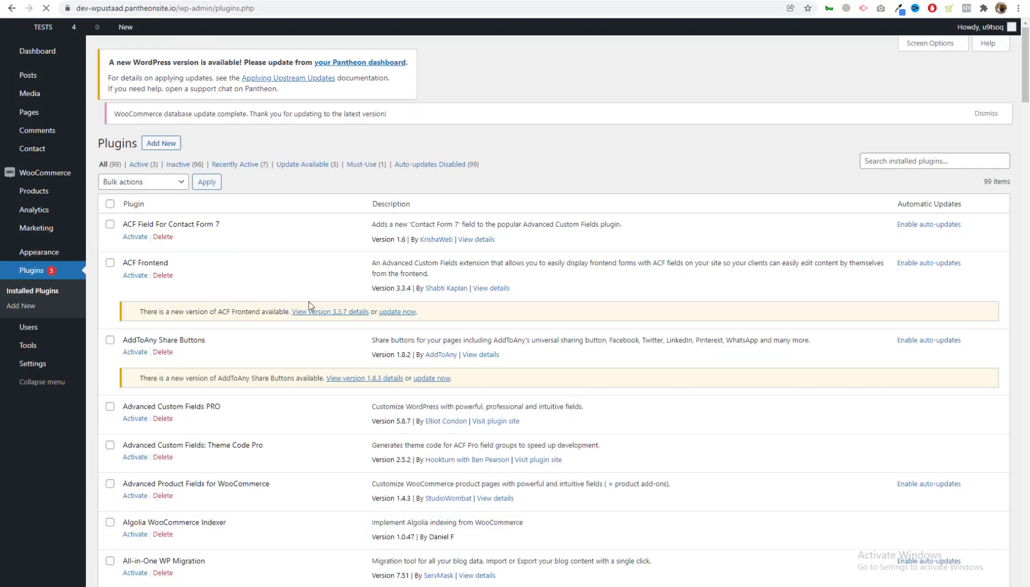
pyautogui.scroll(-9, 294, 321)
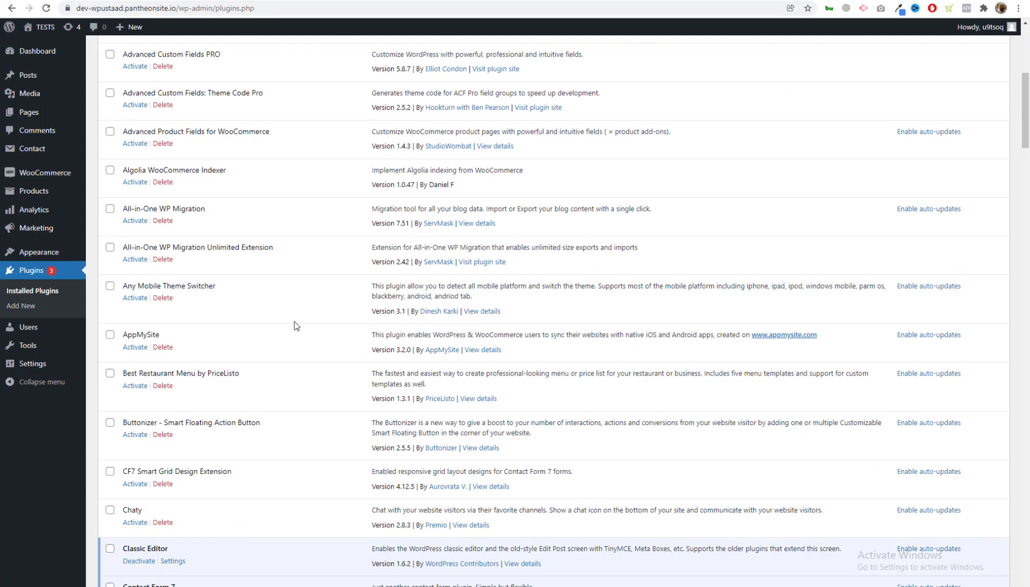
pyautogui.scroll(-9, 241, 304)
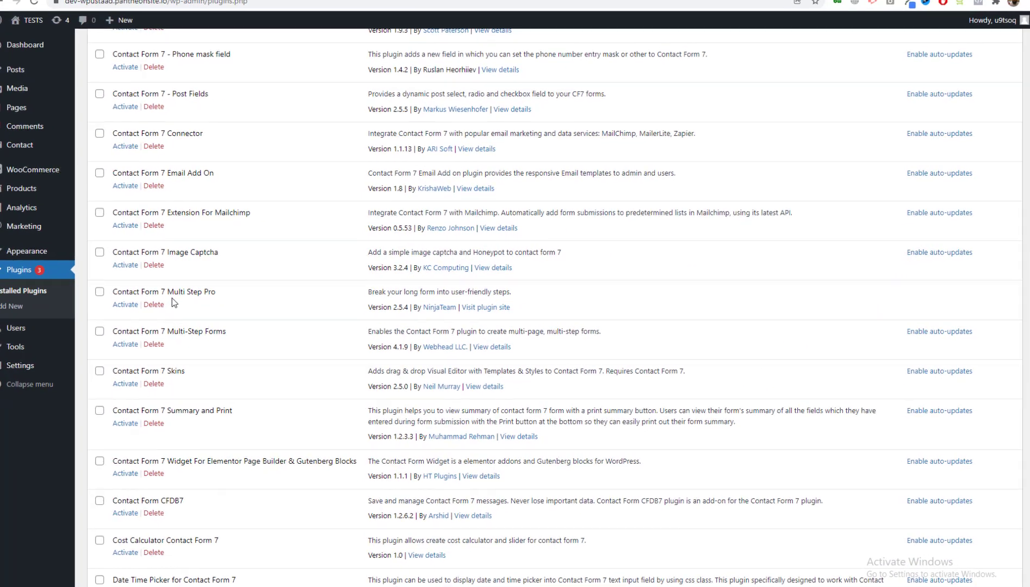
pyautogui.tripleClick(111, 292)
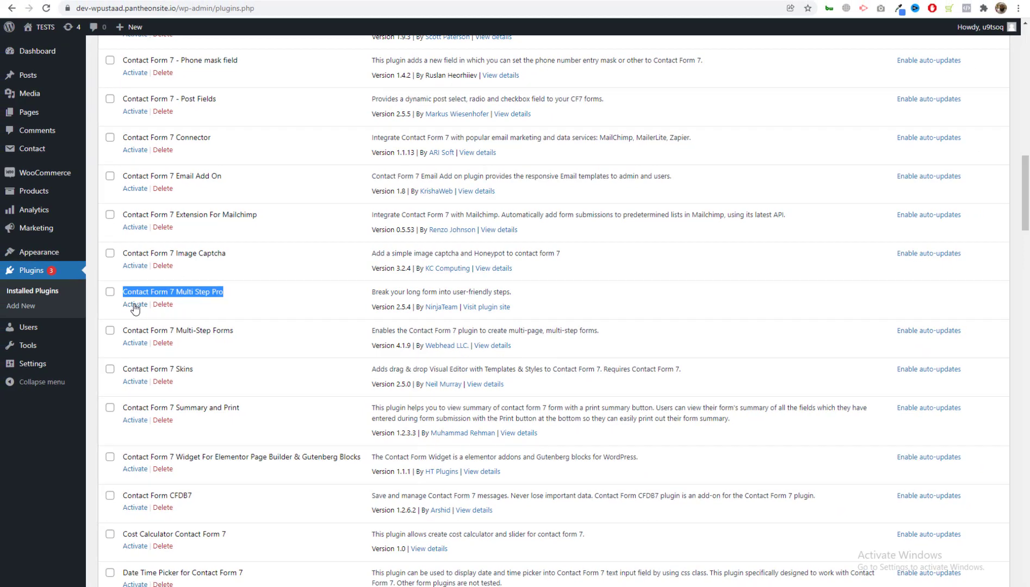
pyautogui.click(134, 305)
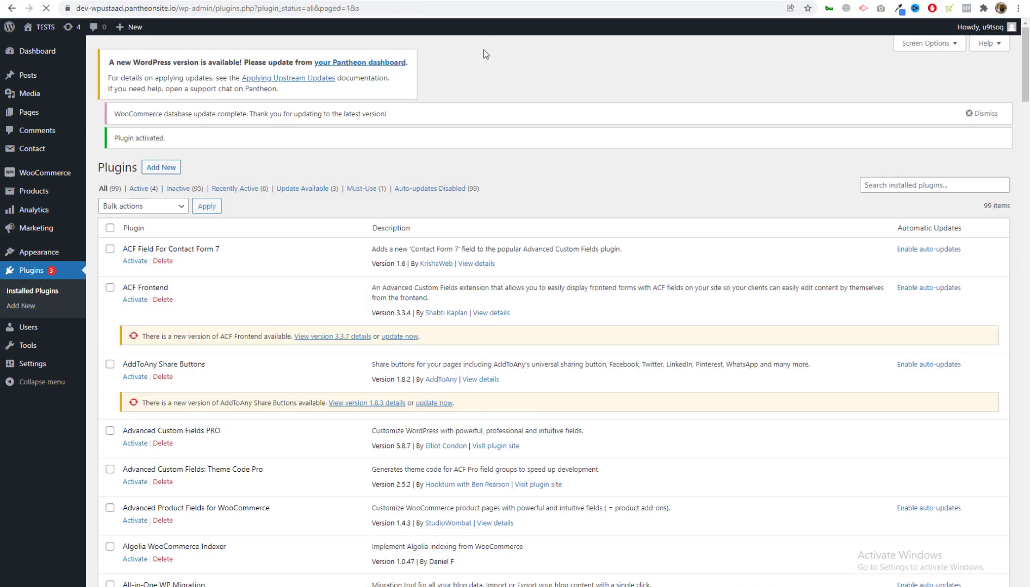
pyautogui.moveTo(46, 60)
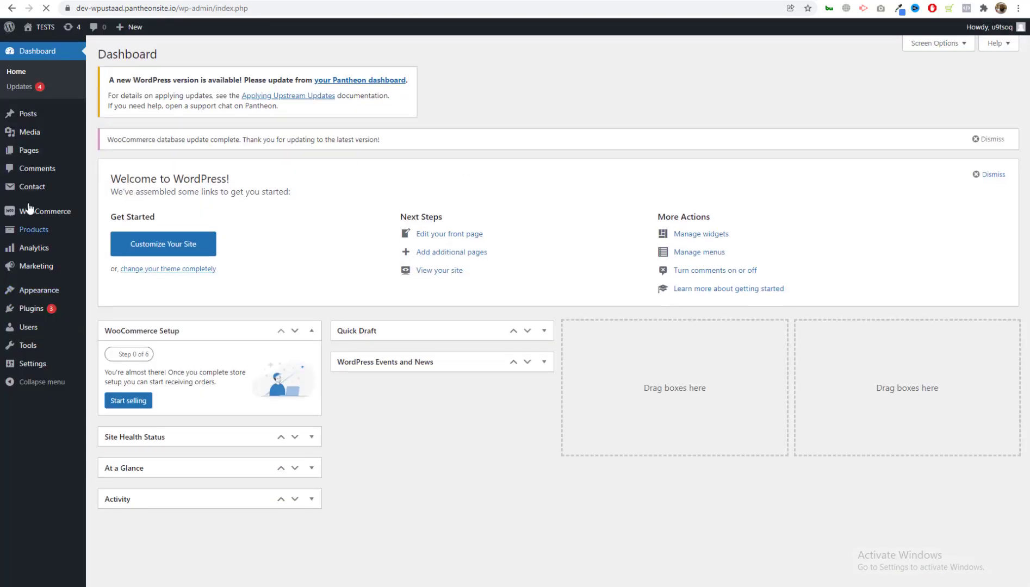
# Open Contact form 1 for editing from Contact > Contact Forms.
pyautogui.moveTo(28, 190)
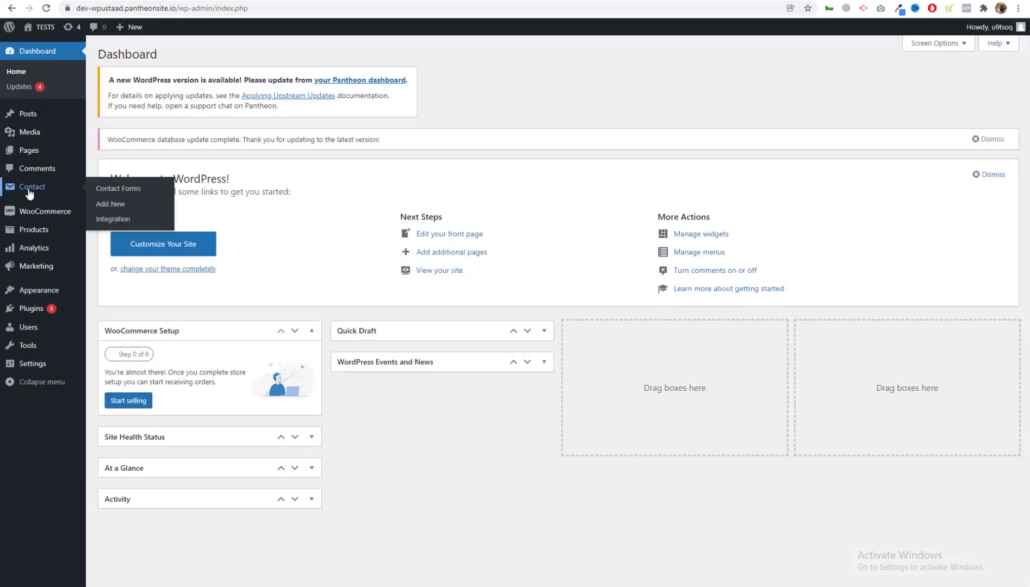
pyautogui.click(108, 190)
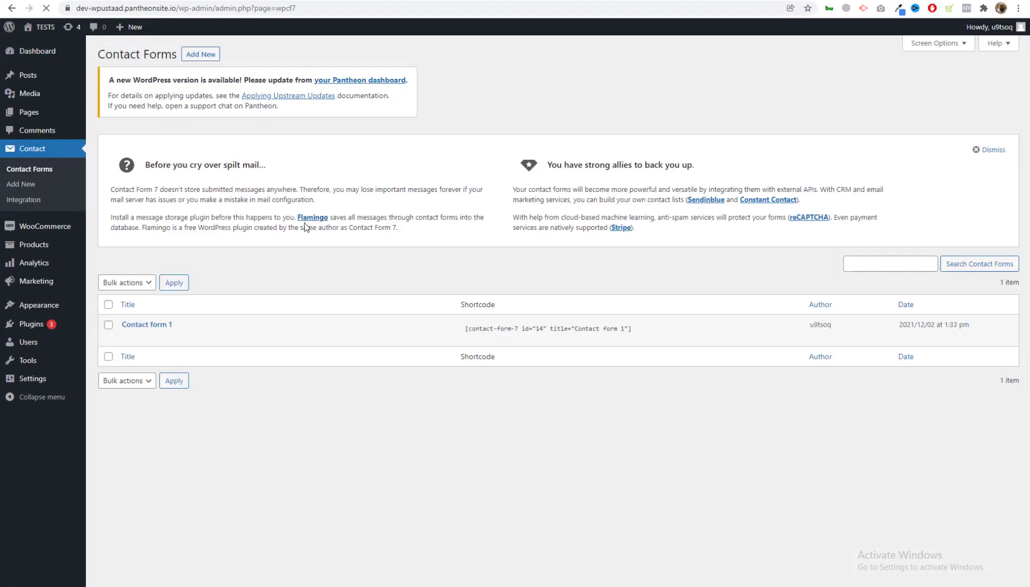
pyautogui.moveTo(138, 340)
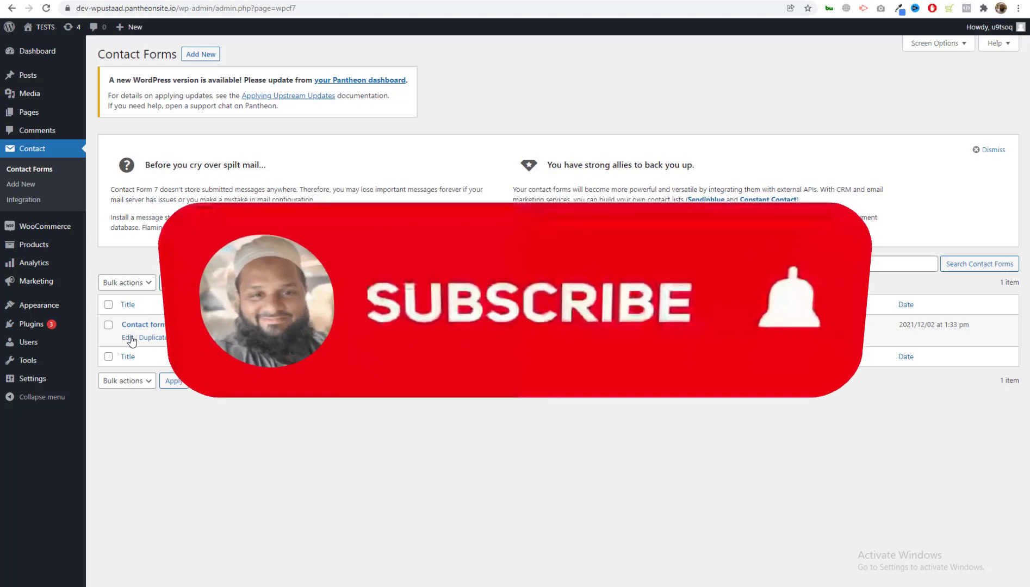
pyautogui.click(129, 338)
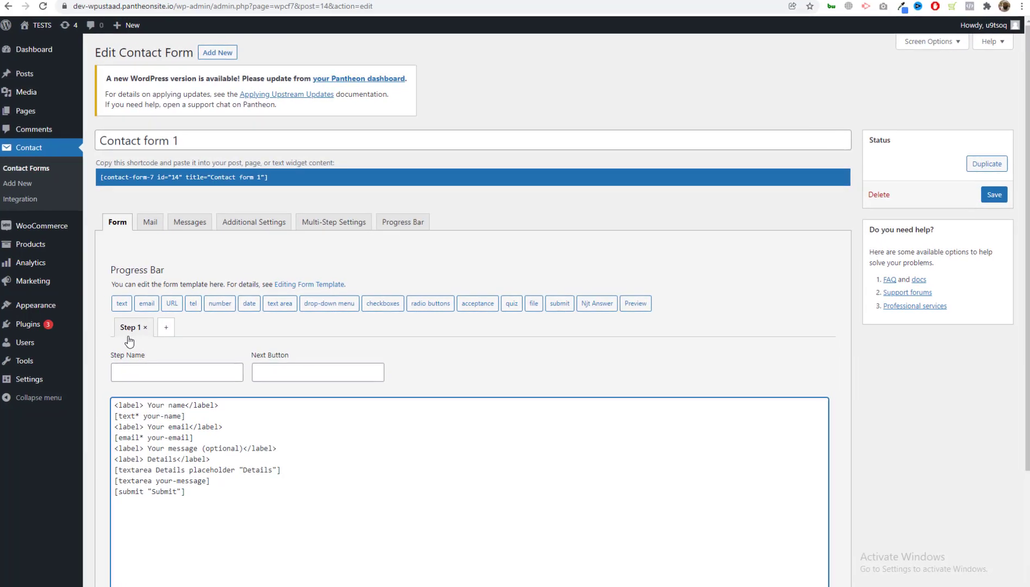
# Give the first step the name 'Step 1' and the next button label 'Next'.
pyautogui.scroll(-3, 87, 411)
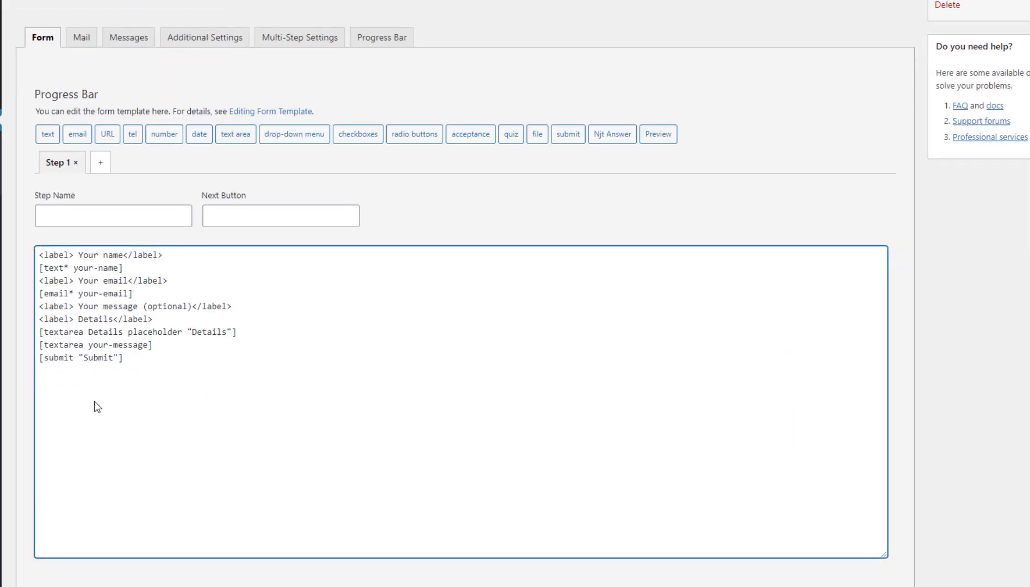
pyautogui.scroll(3, 97, 405)
pyautogui.click(77, 385)
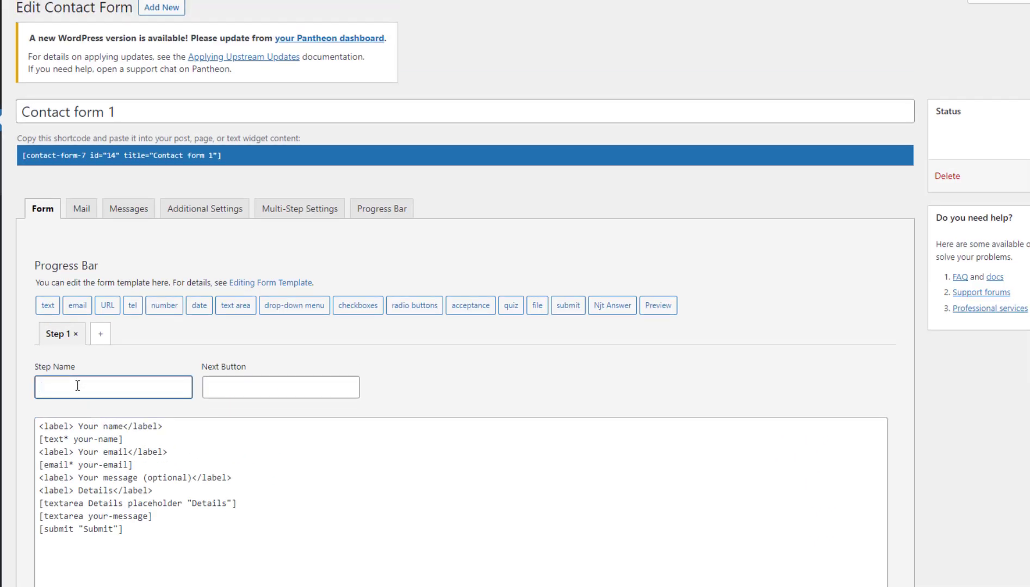
pyautogui.click(288, 391)
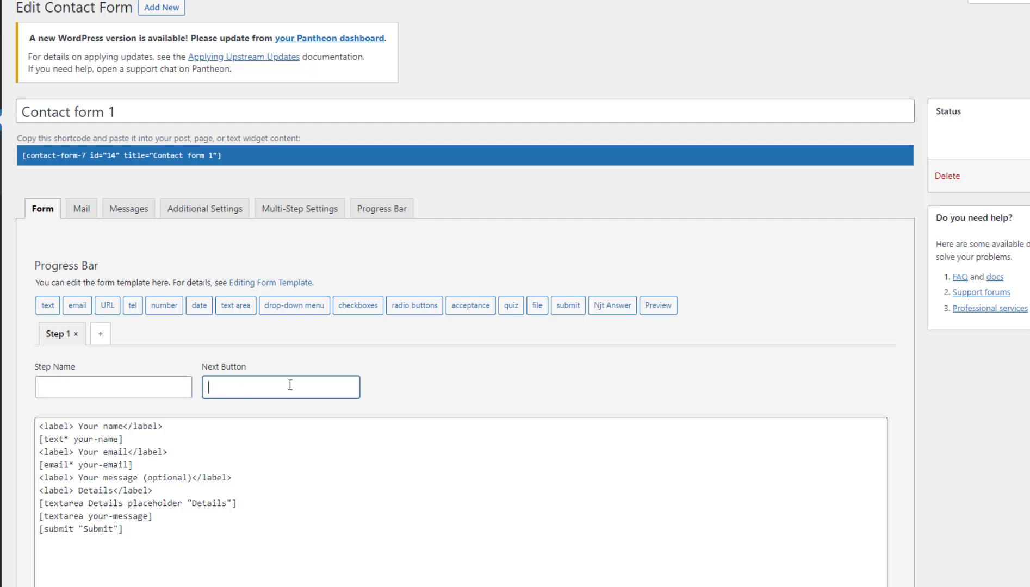
pyautogui.click(107, 386)
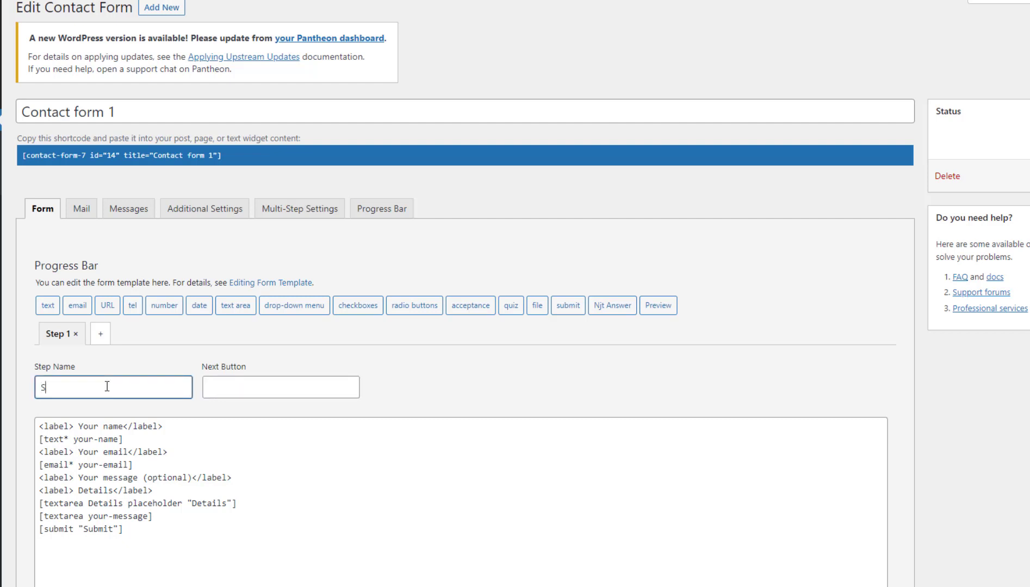
pyautogui.write('Step 1')
pyautogui.click(247, 387)
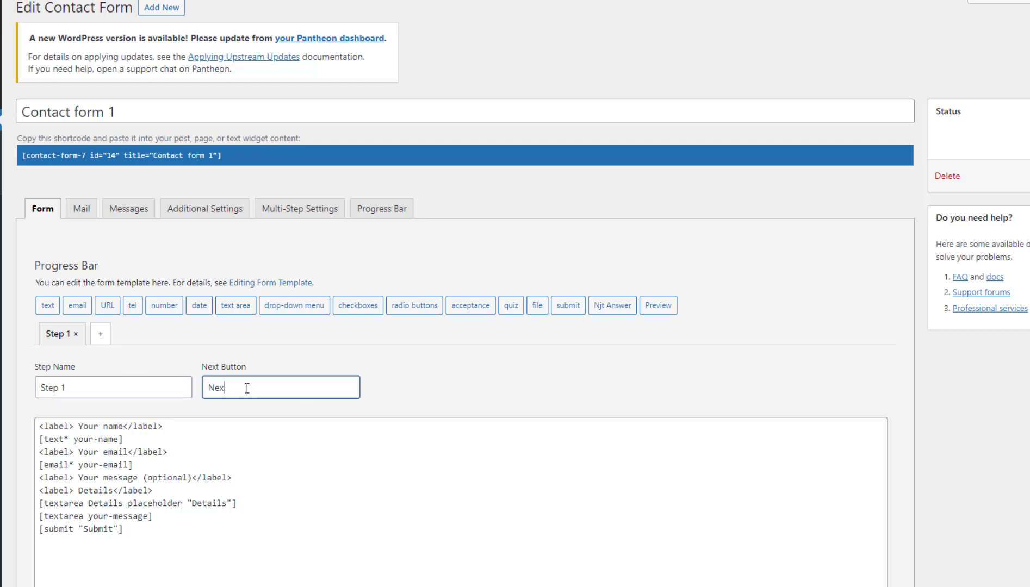
pyautogui.scroll(-3, 247, 387)
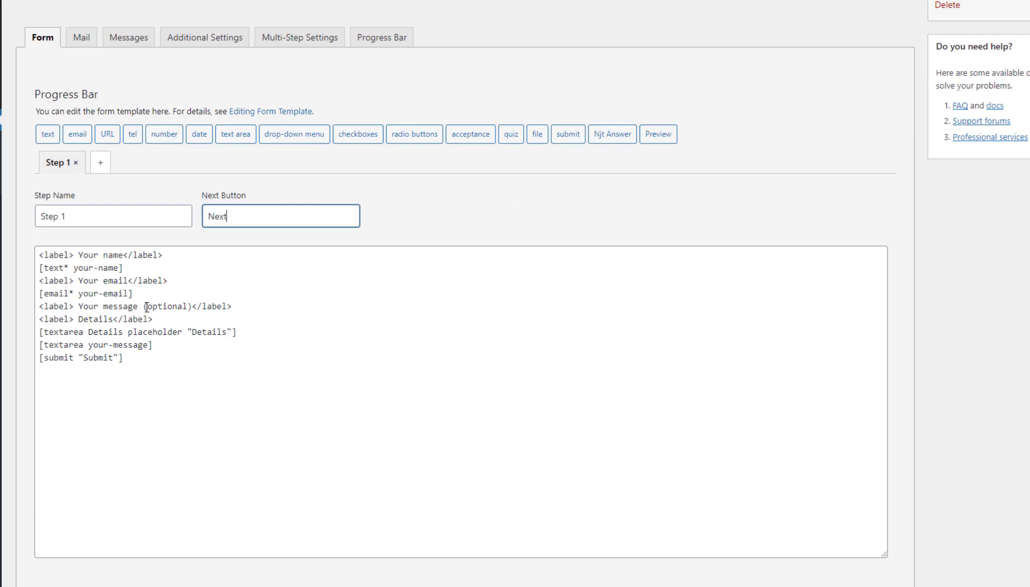
pyautogui.scroll(2, 158, 212)
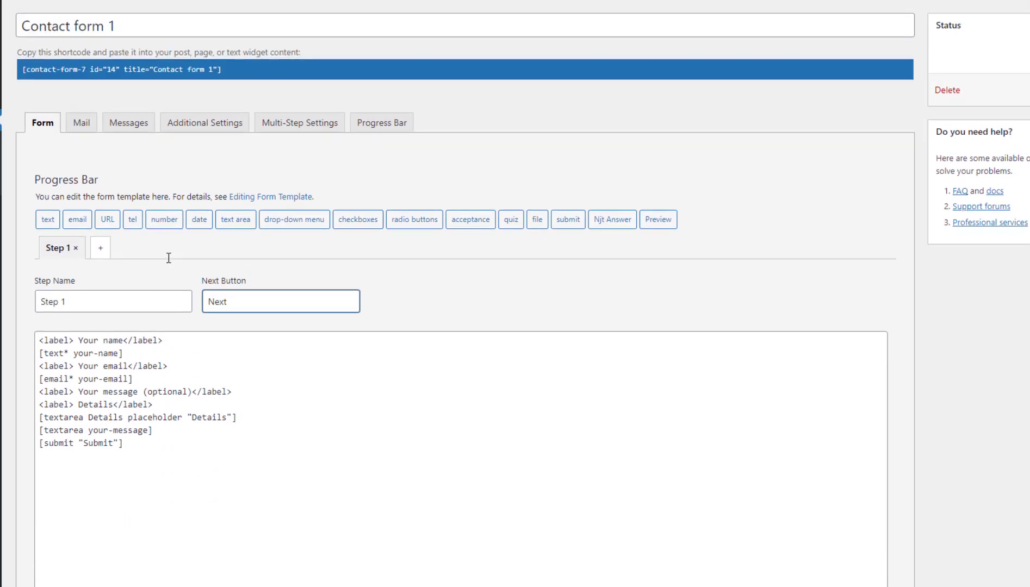
# Add a second step to the form and delete its placeholder template text.
pyautogui.click(101, 249)
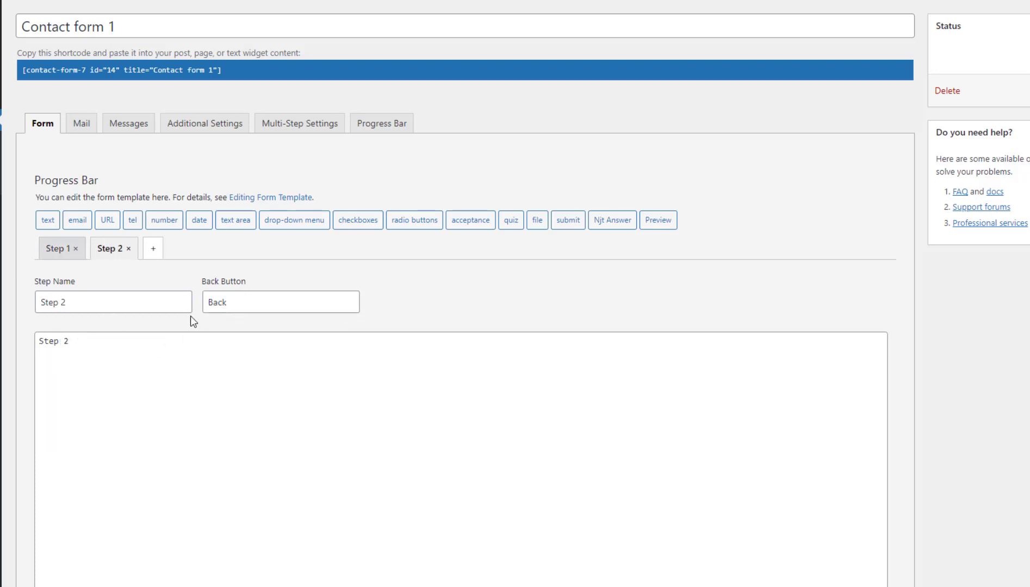
pyautogui.doubleClick(225, 302)
pyautogui.moveTo(117, 361); pyautogui.dragTo(35, 347)
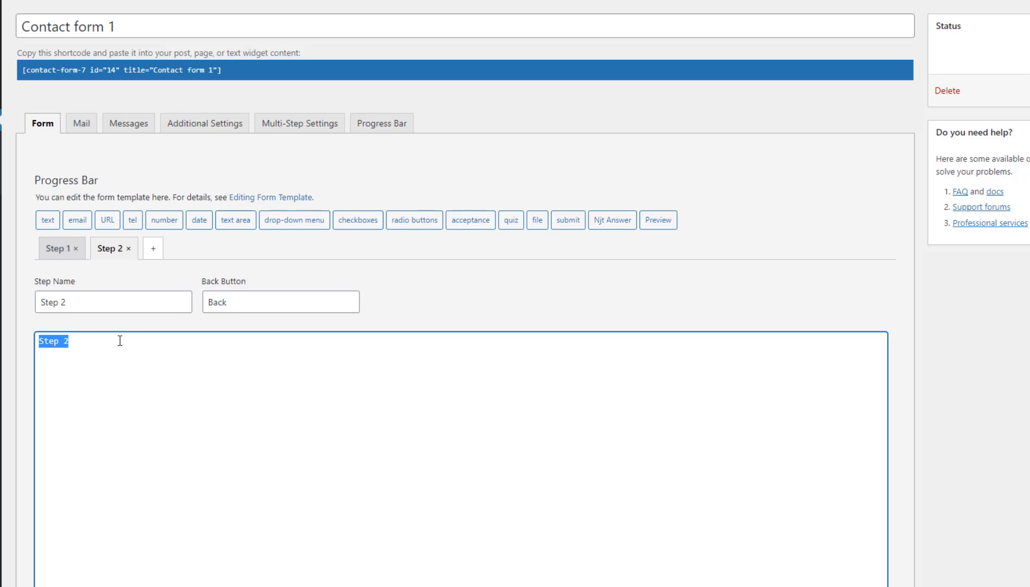
pyautogui.press('BackSpace')
# Insert a text field, an optional text area and a number field into Step 2, each on its own line.
pyautogui.click(48, 220)
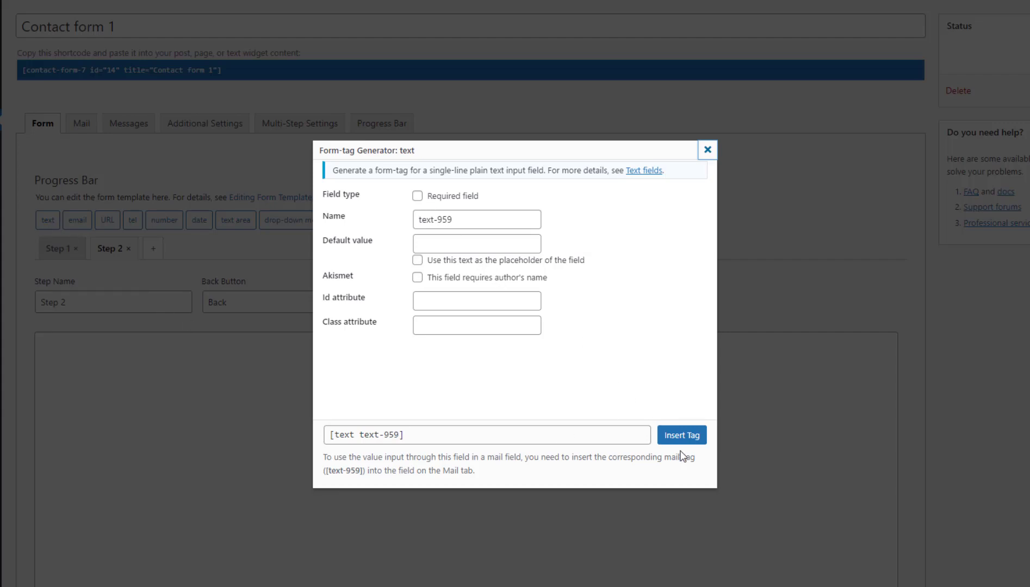
pyautogui.click(681, 437)
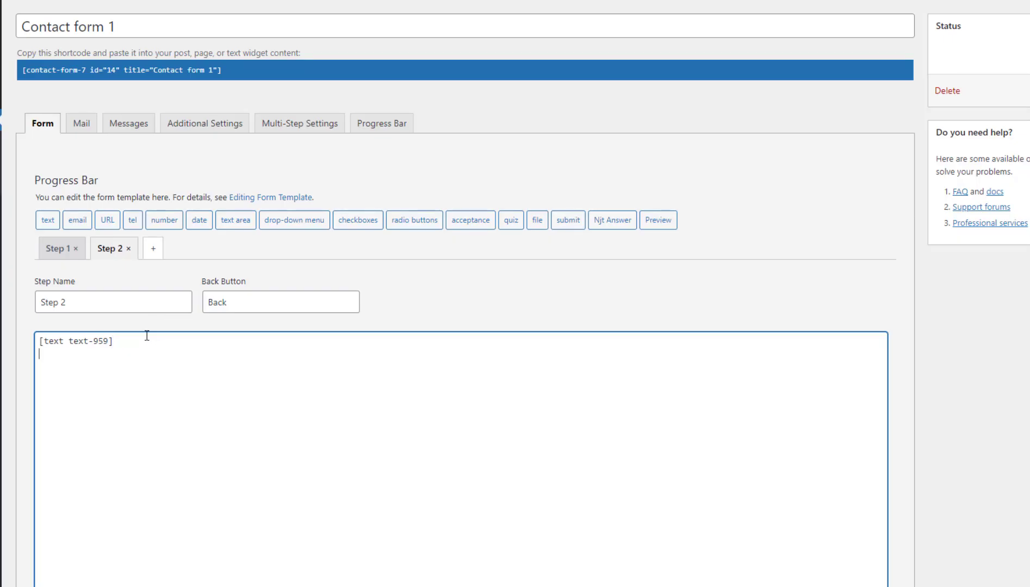
pyautogui.click(239, 221)
pyautogui.click(452, 200)
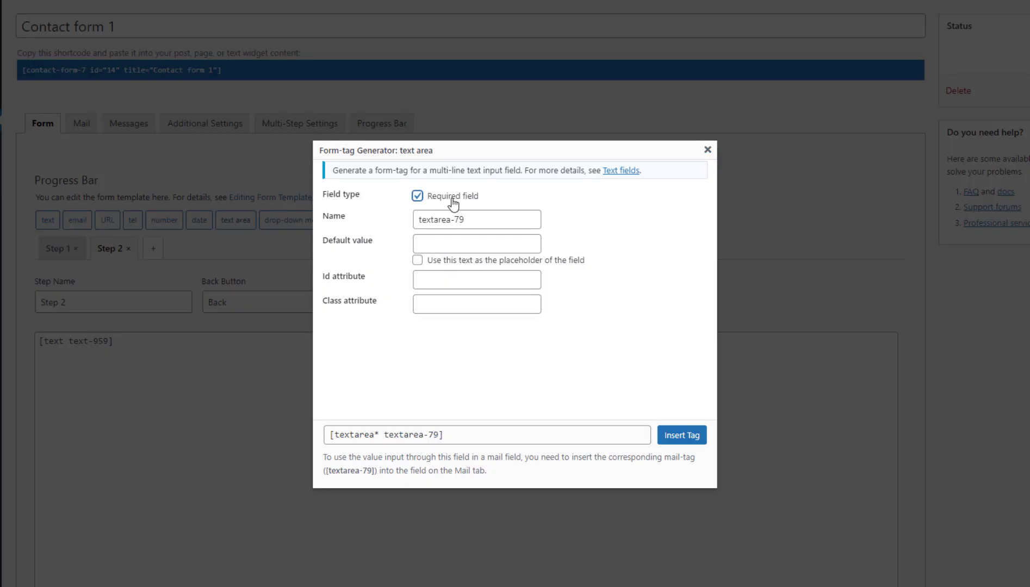
pyautogui.click(452, 200)
pyautogui.click(484, 219)
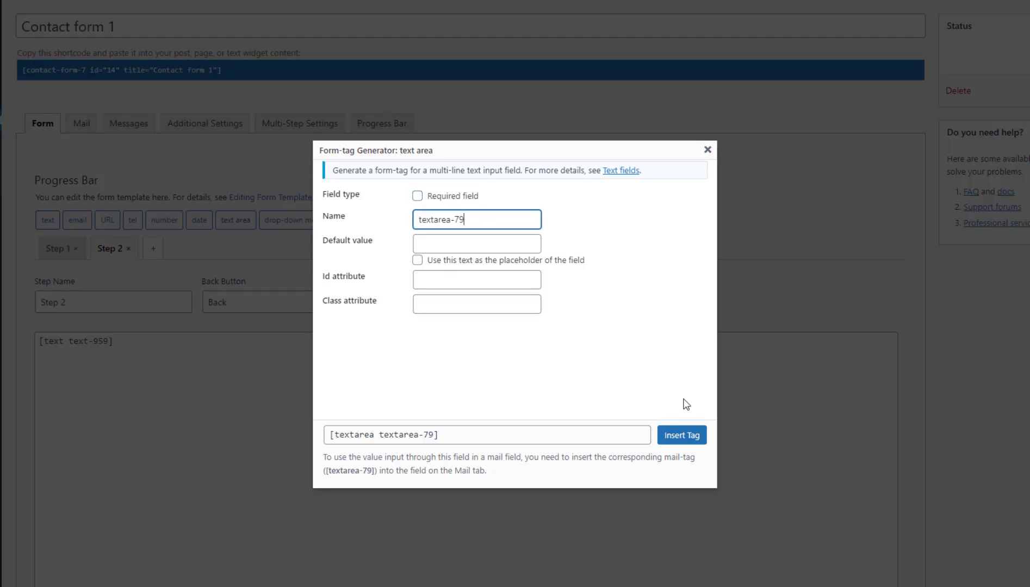
pyautogui.click(682, 438)
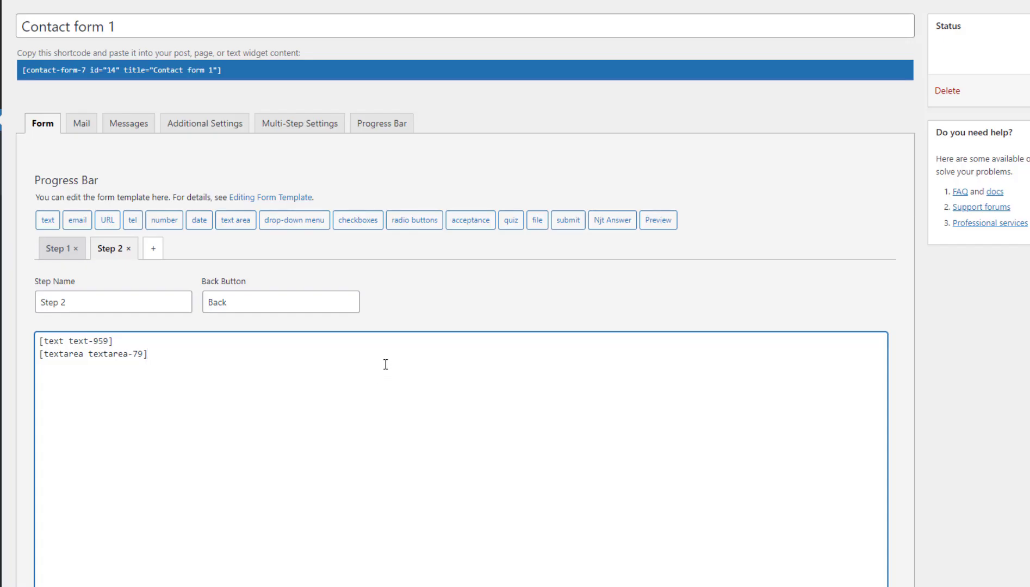
pyautogui.click(174, 221)
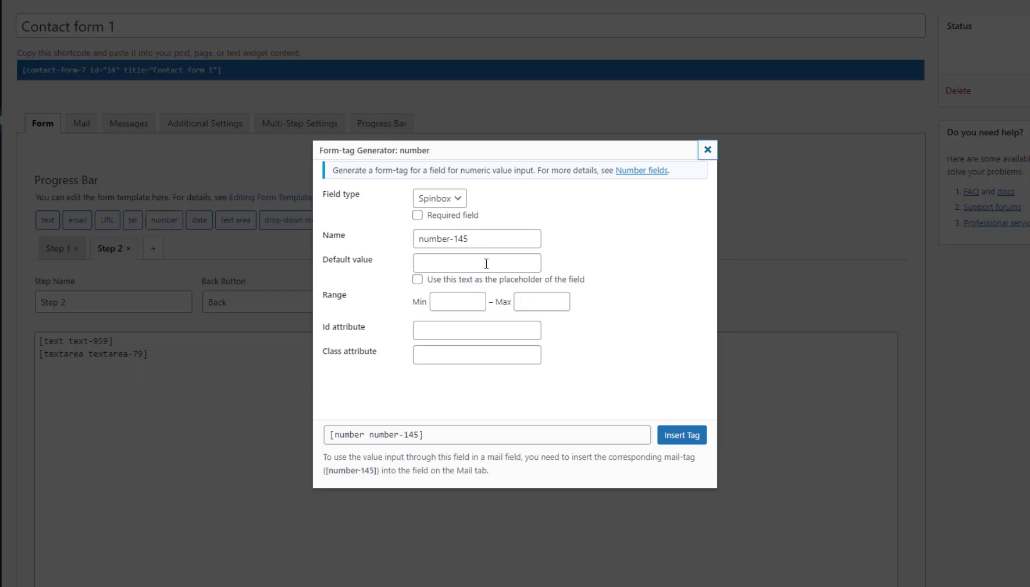
pyautogui.click(669, 433)
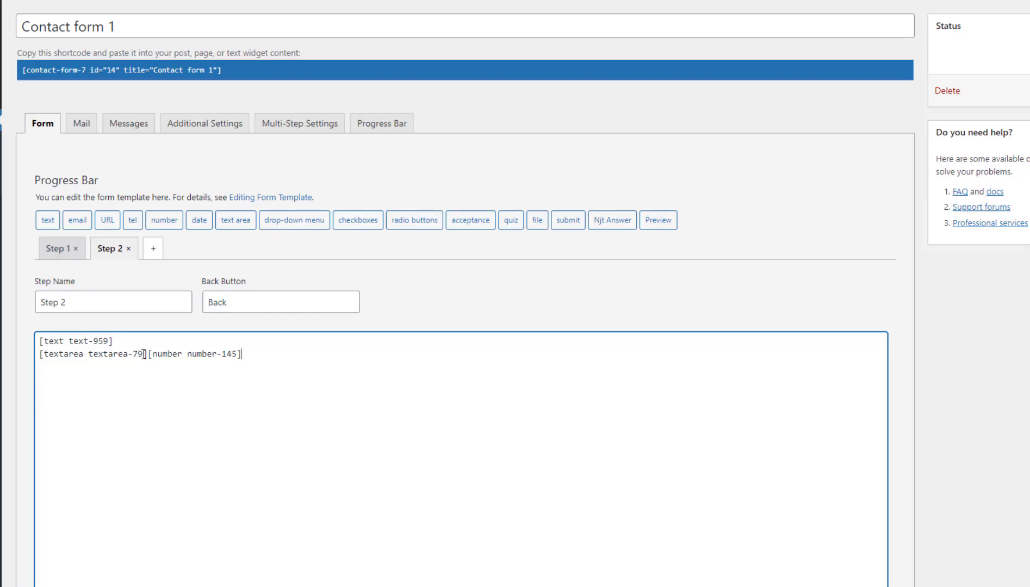
pyautogui.click(147, 353)
pyautogui.press('Return')
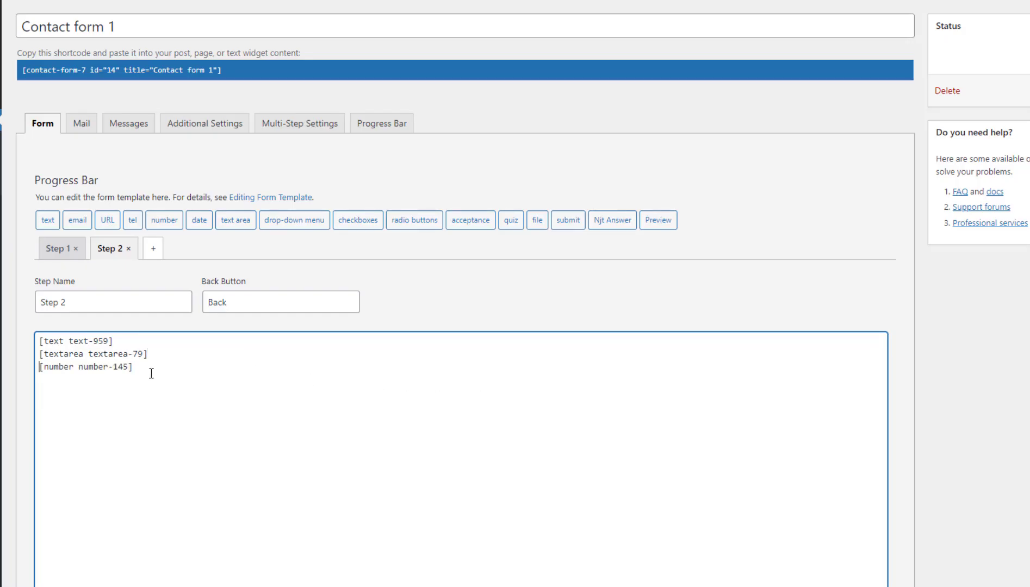
# Add Step 3 to the form and compare the steps' Back button labels.
pyautogui.click(156, 250)
pyautogui.click(242, 301)
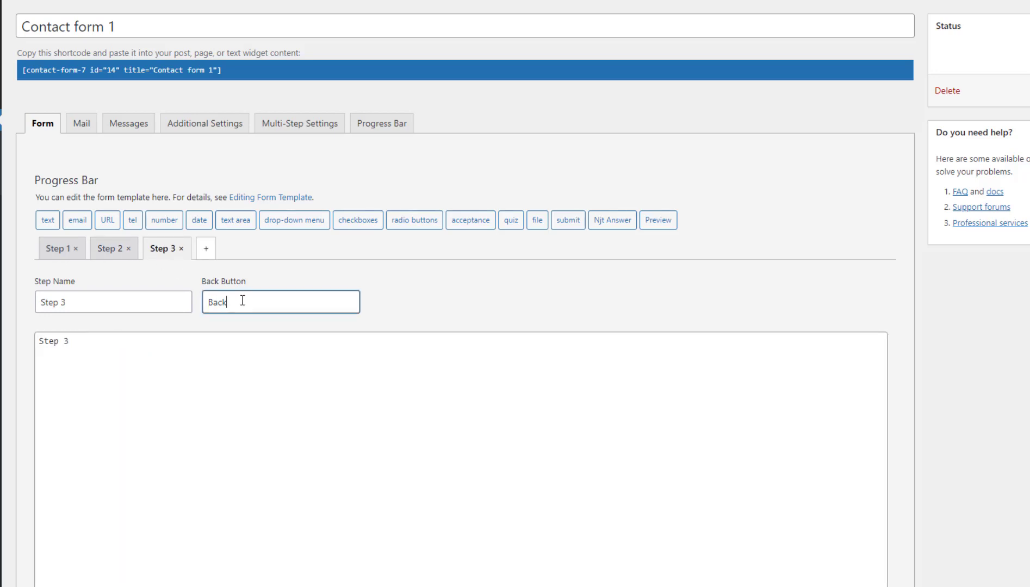
pyautogui.click(122, 255)
pyautogui.moveTo(250, 302); pyautogui.dragTo(172, 298)
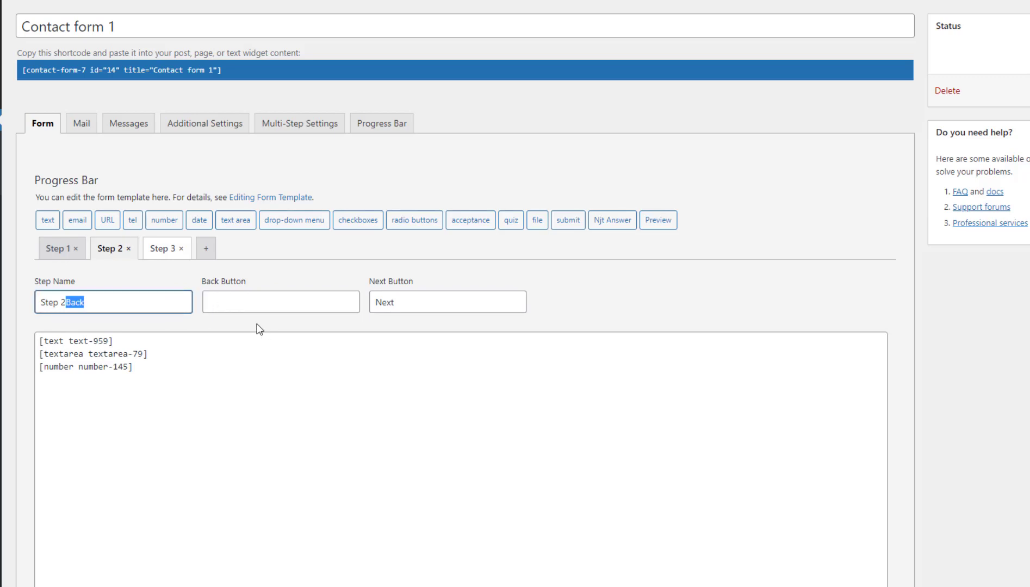
pyautogui.click(75, 254)
pyautogui.click(113, 251)
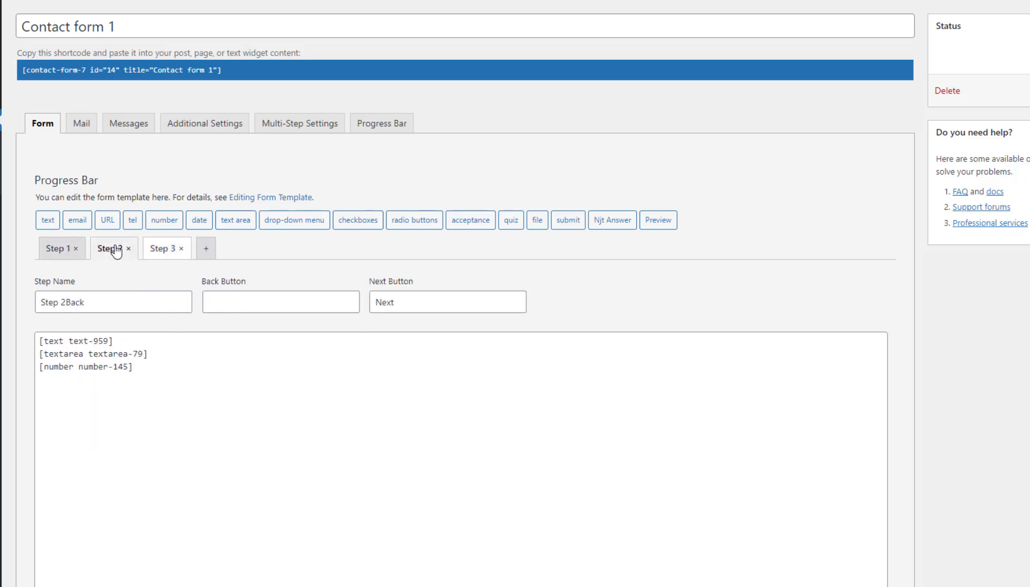
# Empty Step 3's default template text.
pyautogui.click(107, 302)
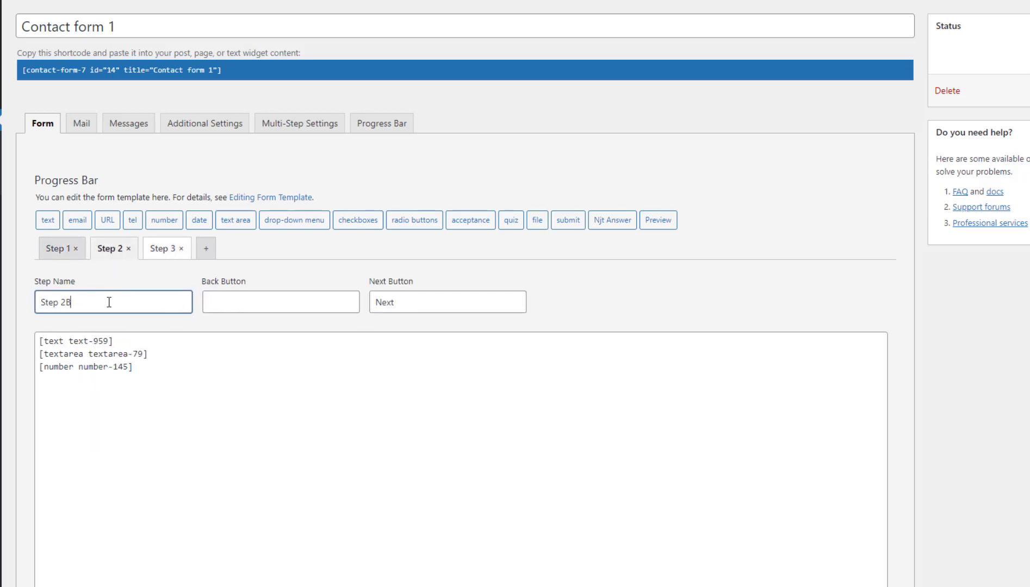
pyautogui.click(260, 299)
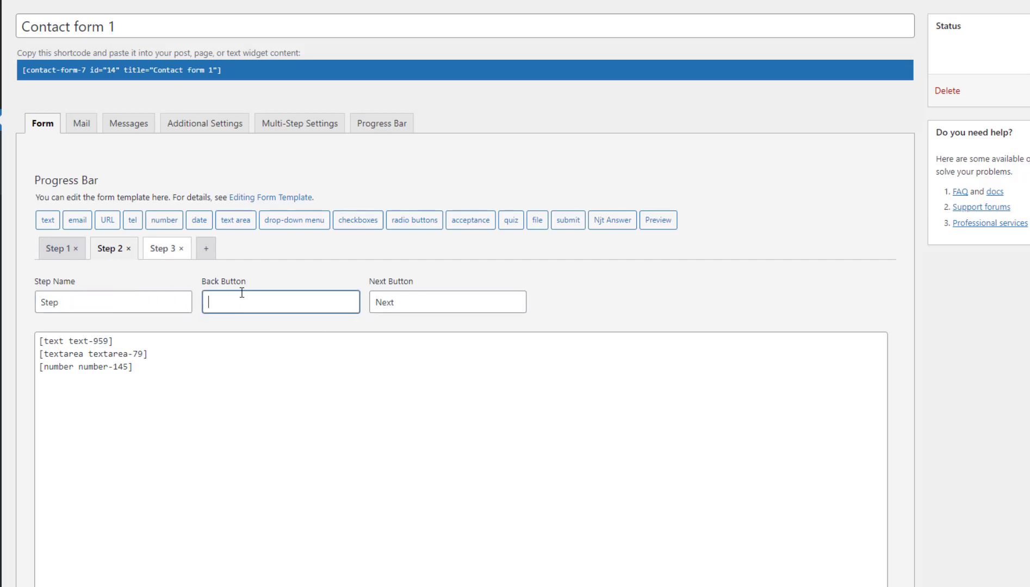
pyautogui.click(163, 251)
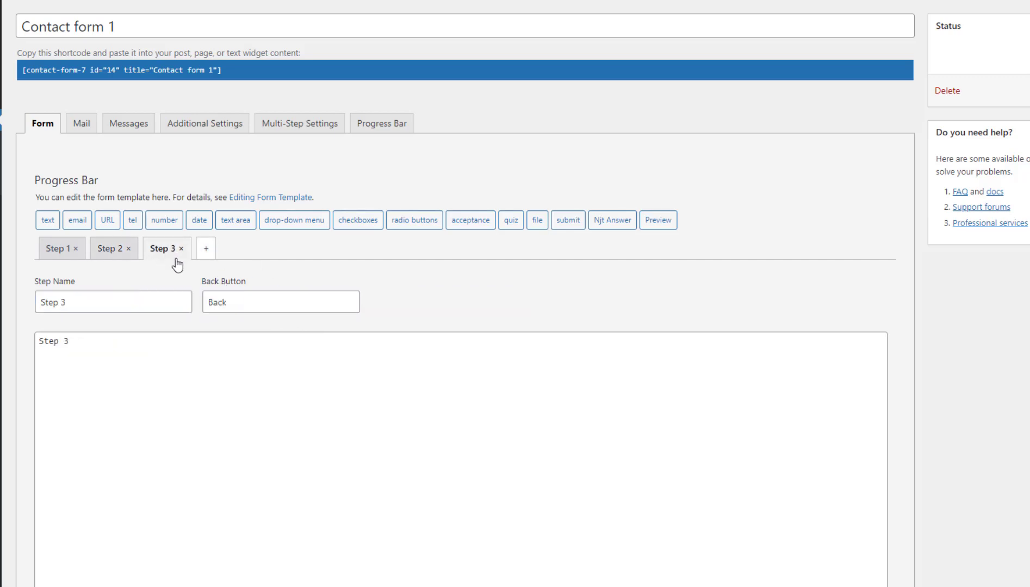
pyautogui.click(235, 303)
pyautogui.click(84, 347)
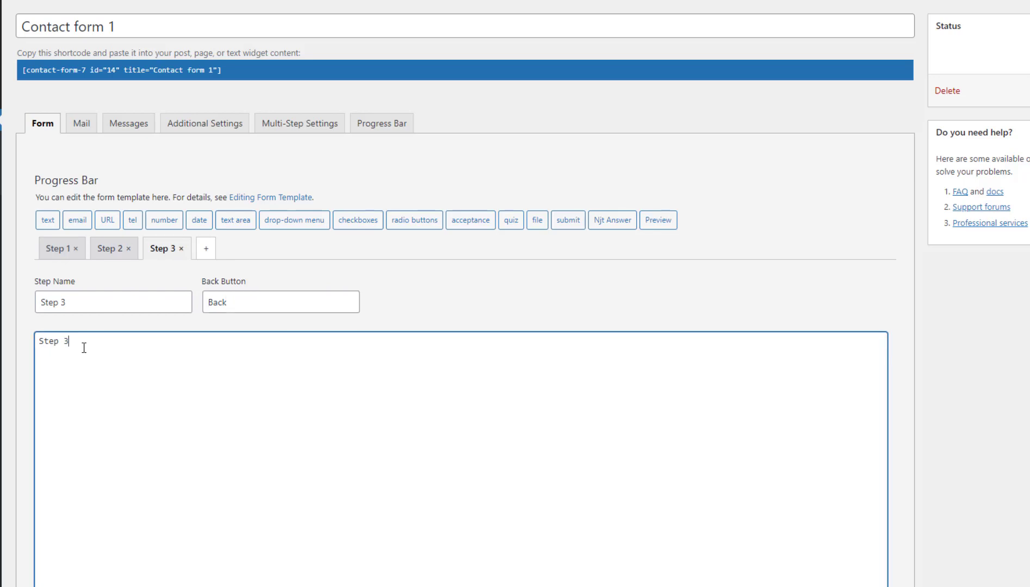
pyautogui.hotkey('ctrl', 'a')
pyautogui.press('BackSpace')
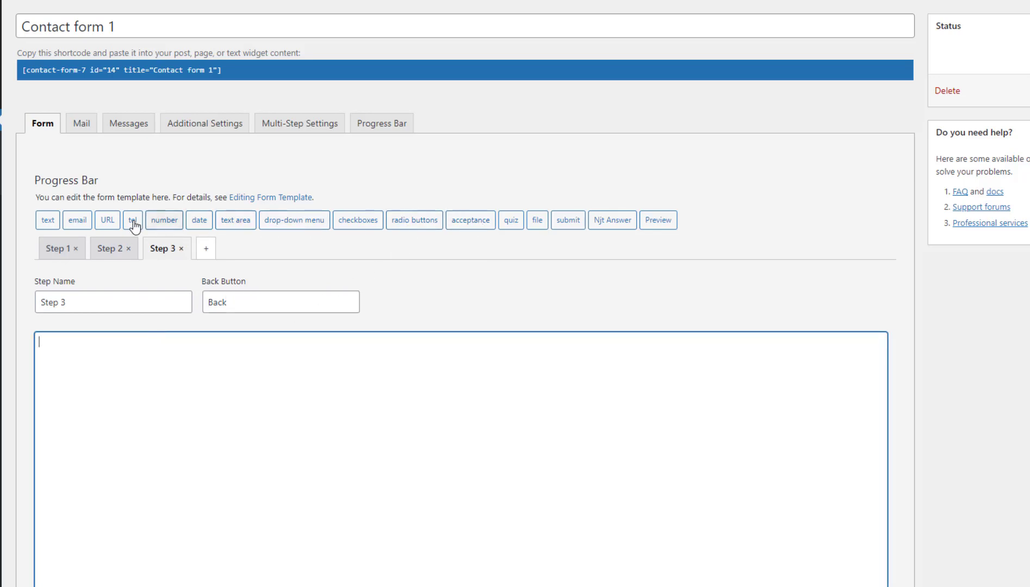
# Add to Step 3 a text area with placeholder 'sdsd' and a text field with placeholder 'sdsdsd'.
pyautogui.click(235, 219)
pyautogui.click(536, 316)
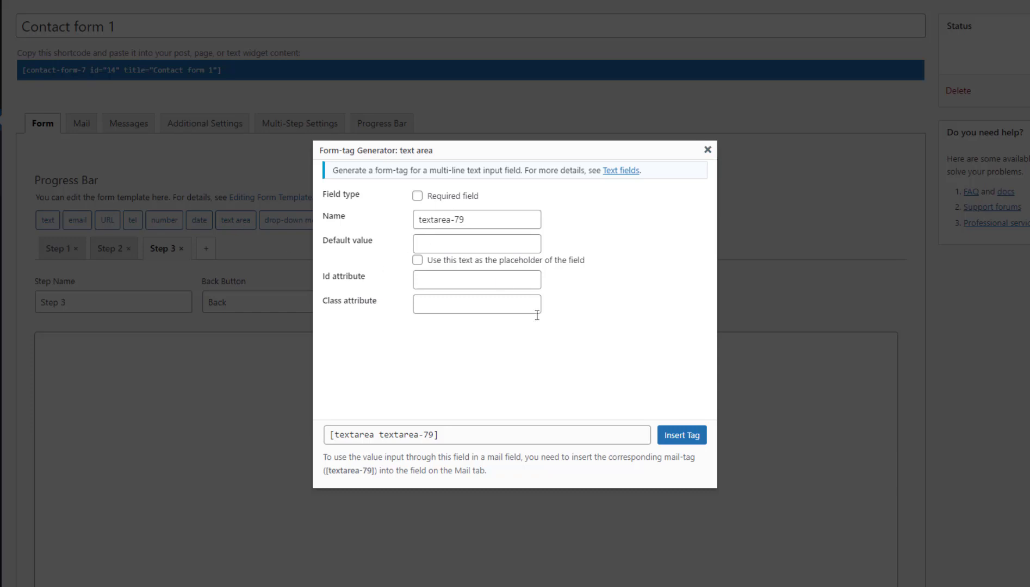
pyautogui.click(439, 280)
pyautogui.click(441, 261)
pyautogui.hotkey('shift', 'Tab')
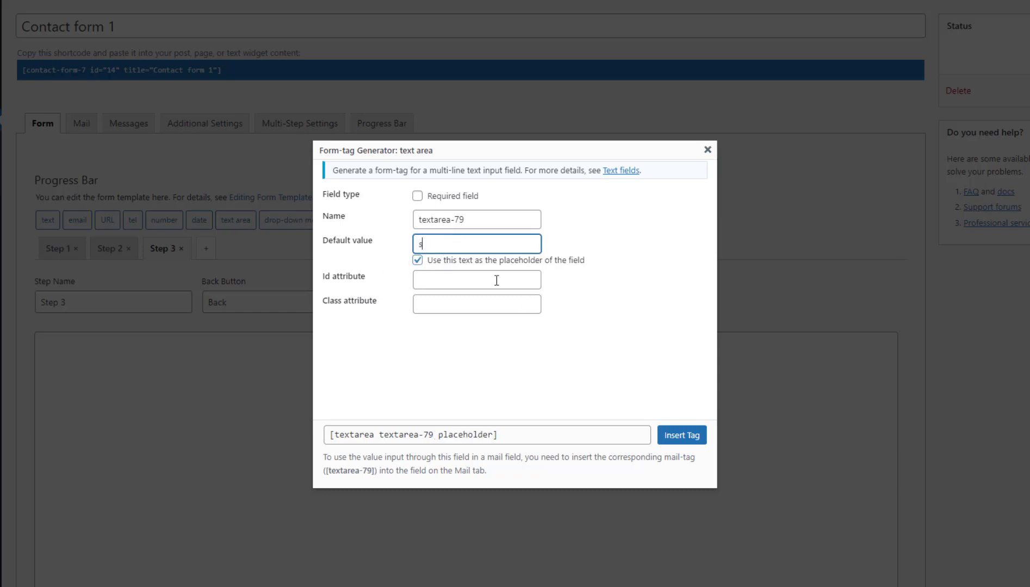
pyautogui.write('sdsd')
pyautogui.click(681, 436)
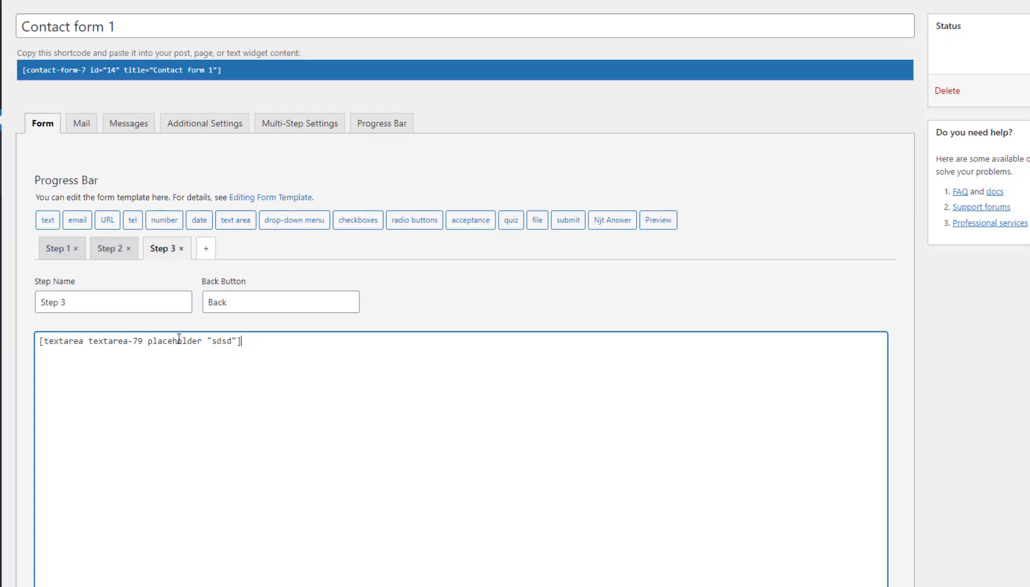
pyautogui.click(49, 220)
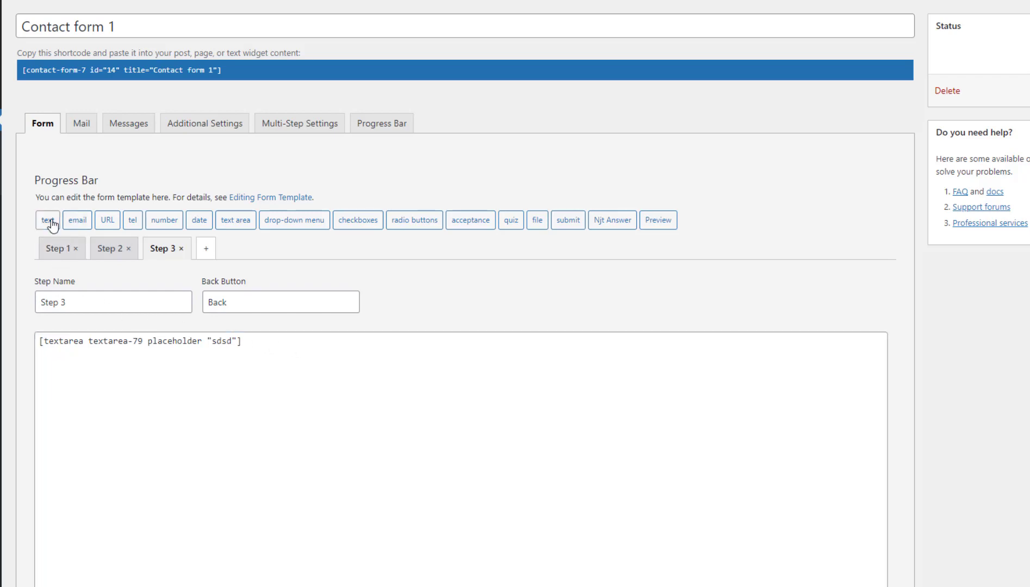
pyautogui.click(423, 246)
pyautogui.write('sdsdsd')
pyautogui.click(462, 267)
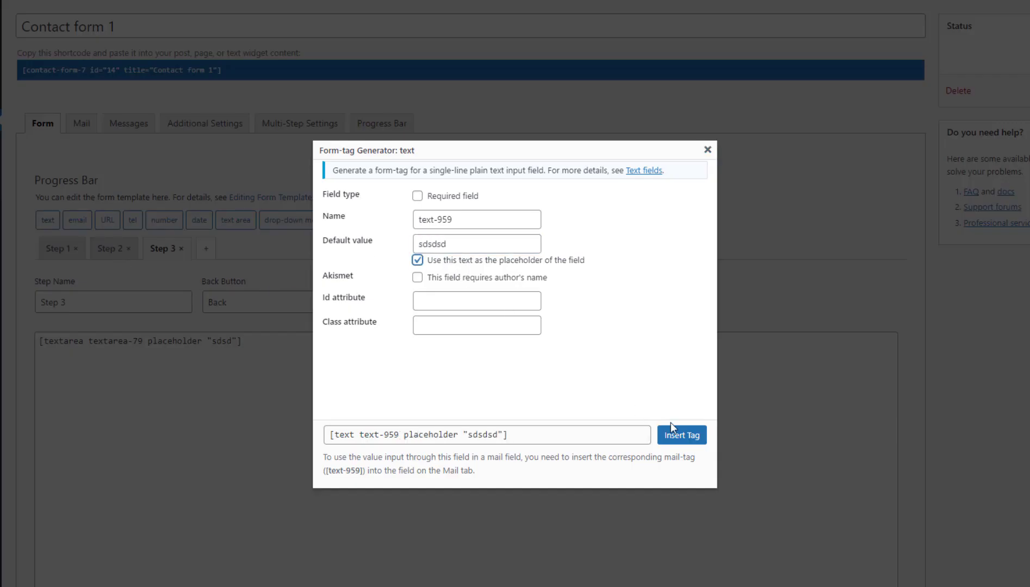
pyautogui.click(680, 434)
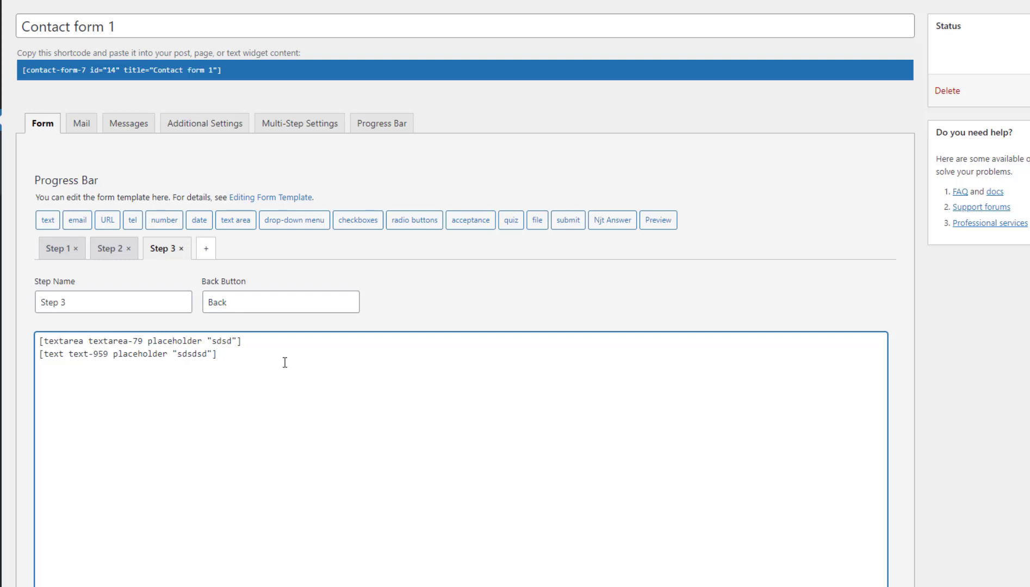
# Move the [submit "Submit"] button line from Step 1 to a new line at the end of Step 3.
pyautogui.click(242, 300)
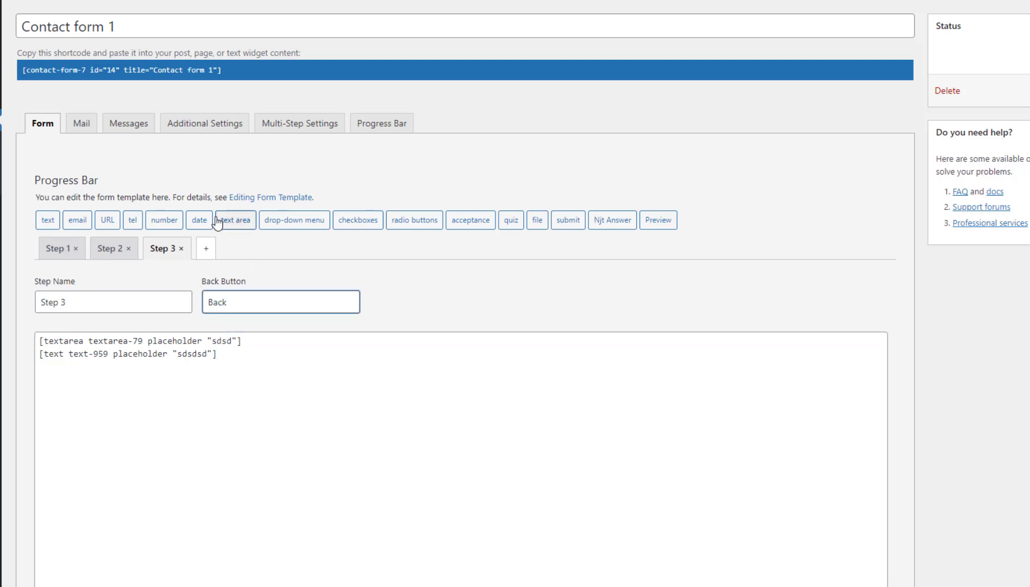
pyautogui.click(56, 249)
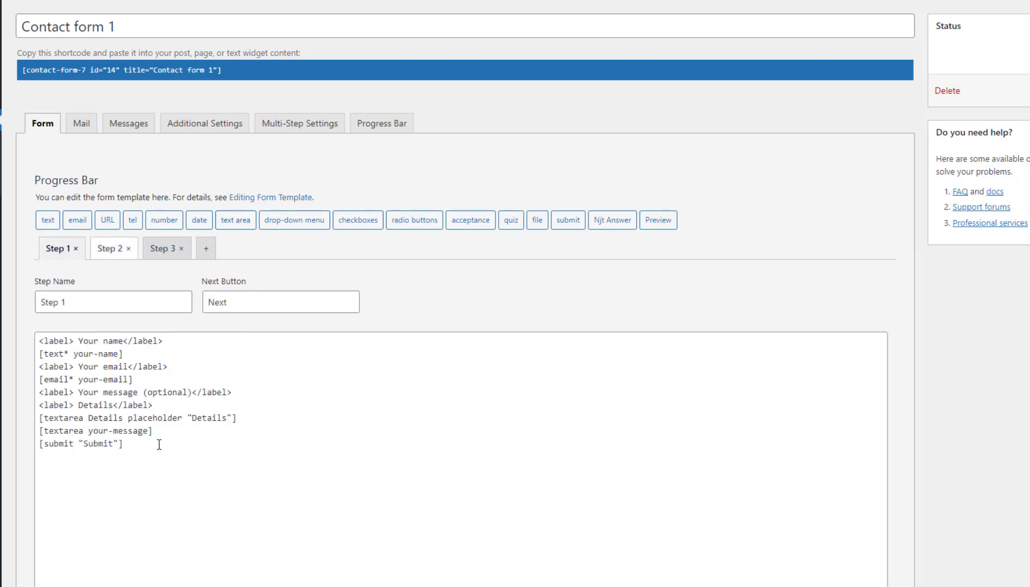
pyautogui.moveTo(159, 445); pyautogui.dragTo(12, 442)
pyautogui.hotkey('ctrl', 'c')
pyautogui.press('BackSpace')
pyautogui.click(162, 249)
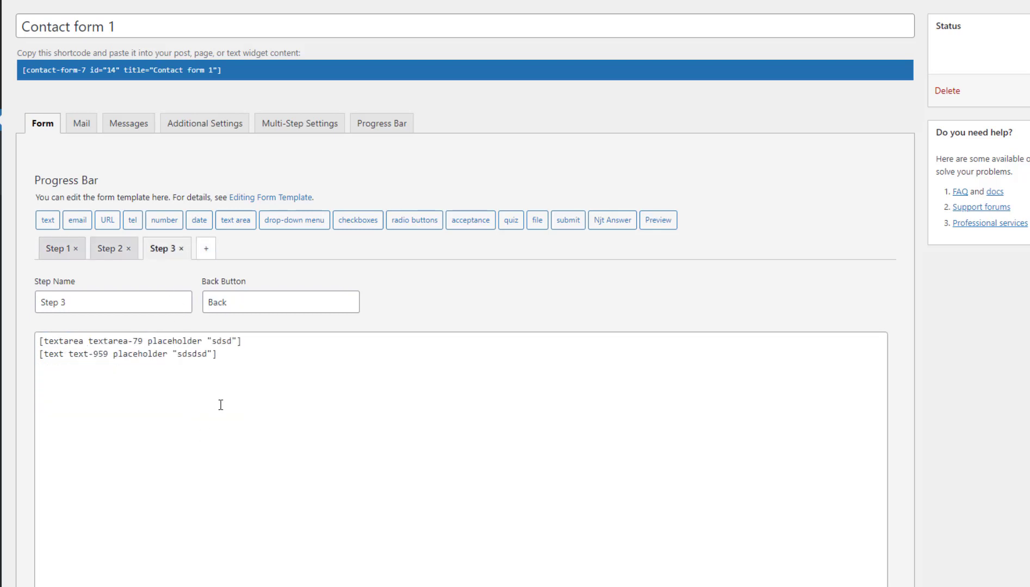
pyautogui.click(236, 359)
pyautogui.press('Return')
pyautogui.hotkey('ctrl', 'v')
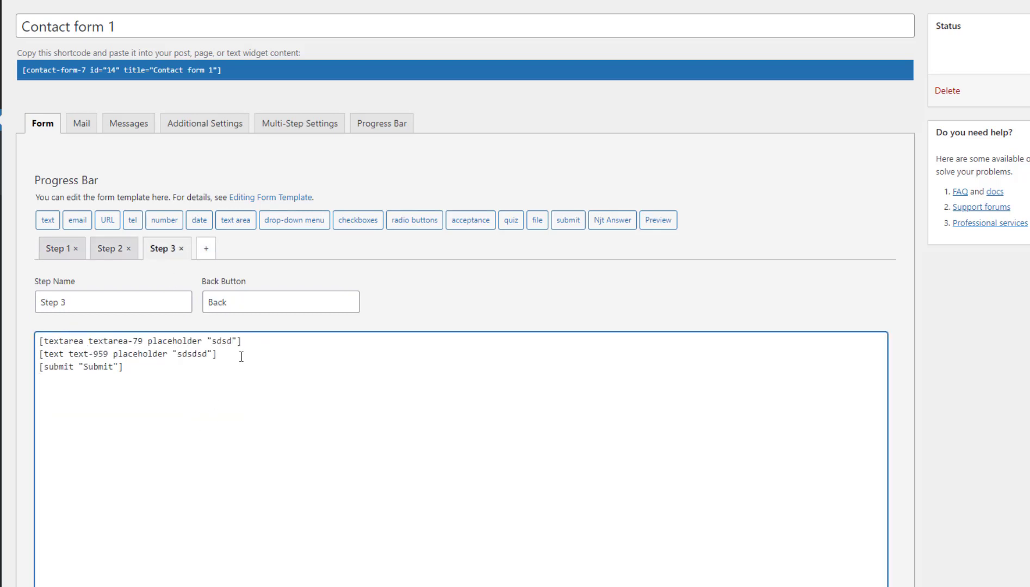
pyautogui.scroll(-2, 180, 484)
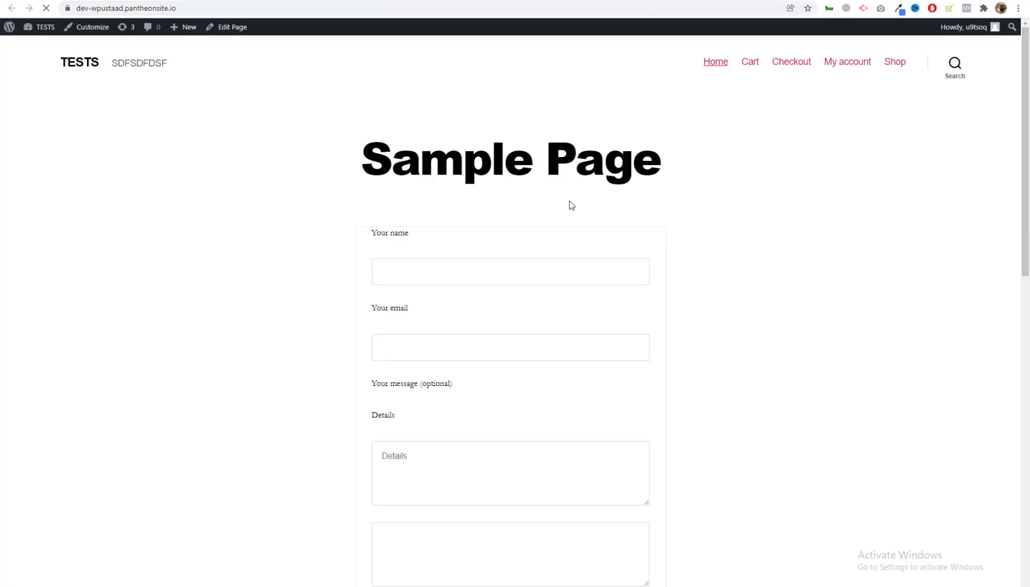
# On the live Sample Page, scroll through the form and try its Details and message boxes.
pyautogui.scroll(-2, 571, 205)
pyautogui.scroll(-2, 570, 205)
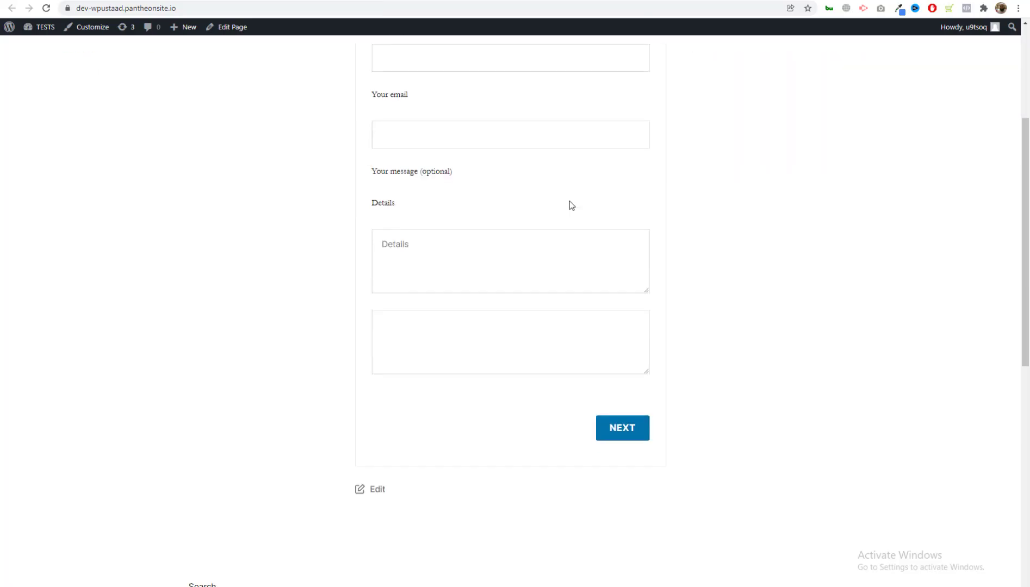
pyautogui.scroll(4, 570, 205)
pyautogui.scroll(-3, 465, 297)
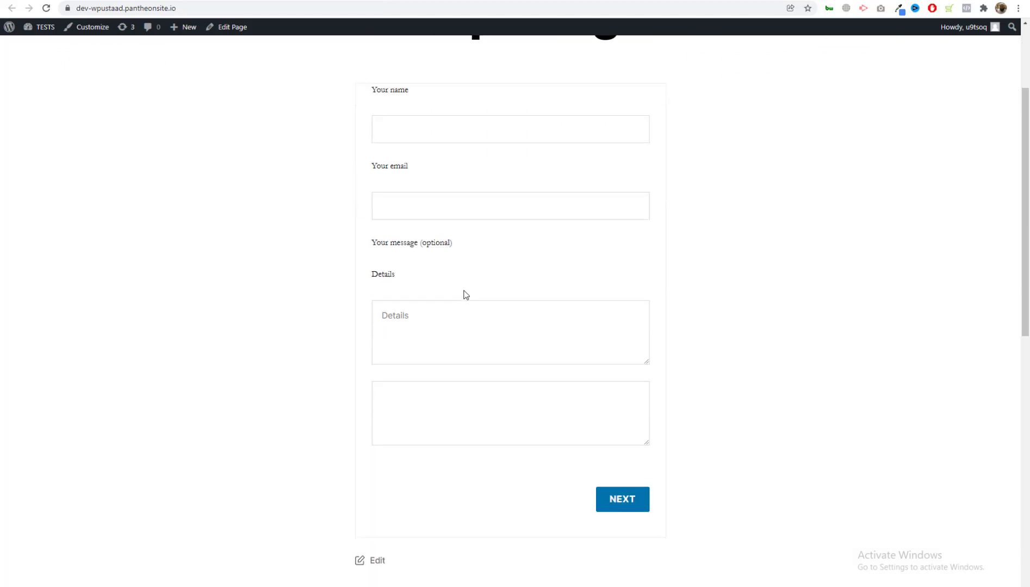
pyautogui.click(448, 340)
pyautogui.click(460, 422)
pyautogui.scroll(1, 505, 369)
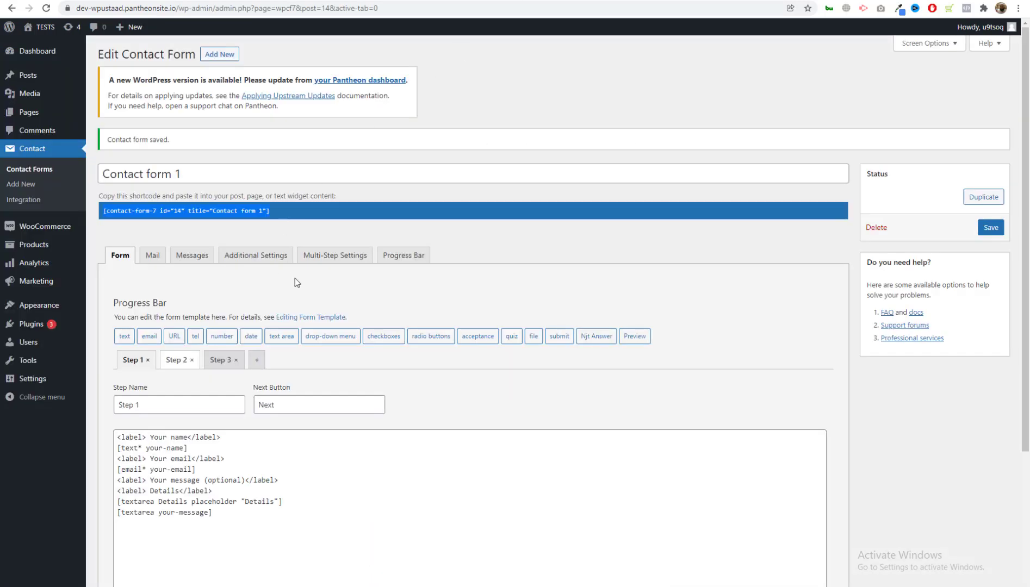
# Turn on Auto Scroll to Top and Transition Effects in Multi-Step Settings.
pyautogui.click(300, 256)
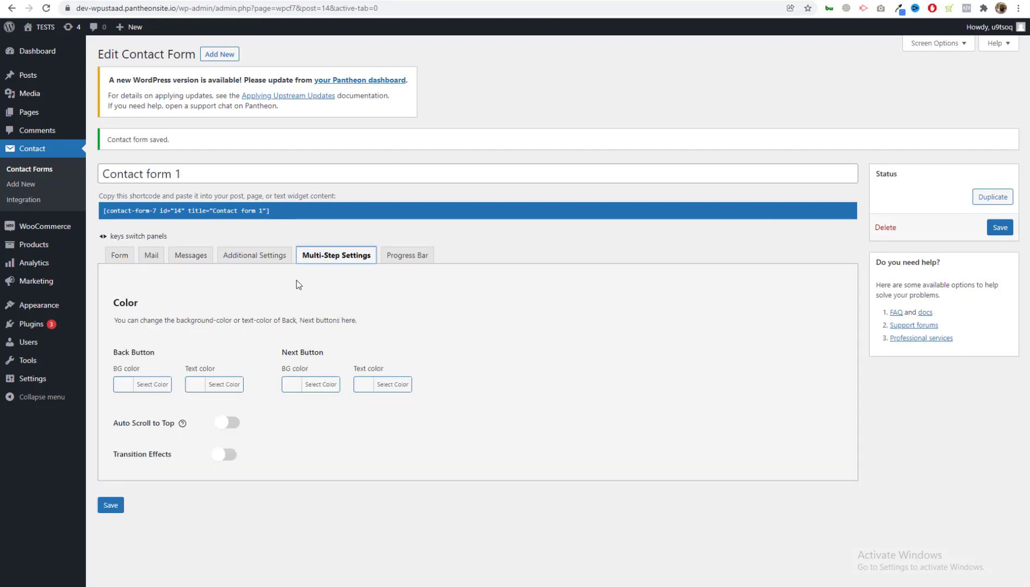
pyautogui.click(227, 423)
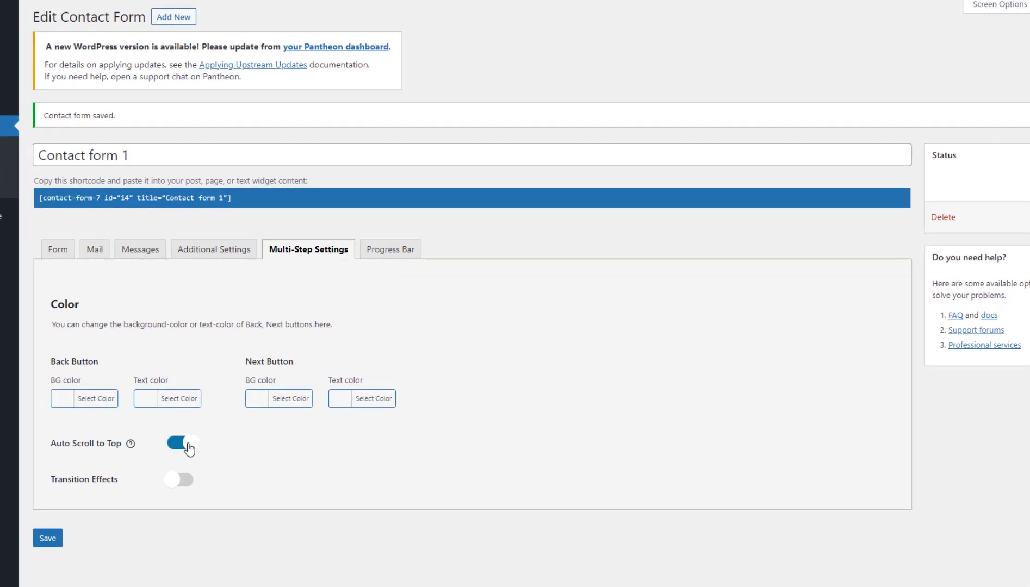
pyautogui.click(172, 479)
pyautogui.scroll(-1, 239, 462)
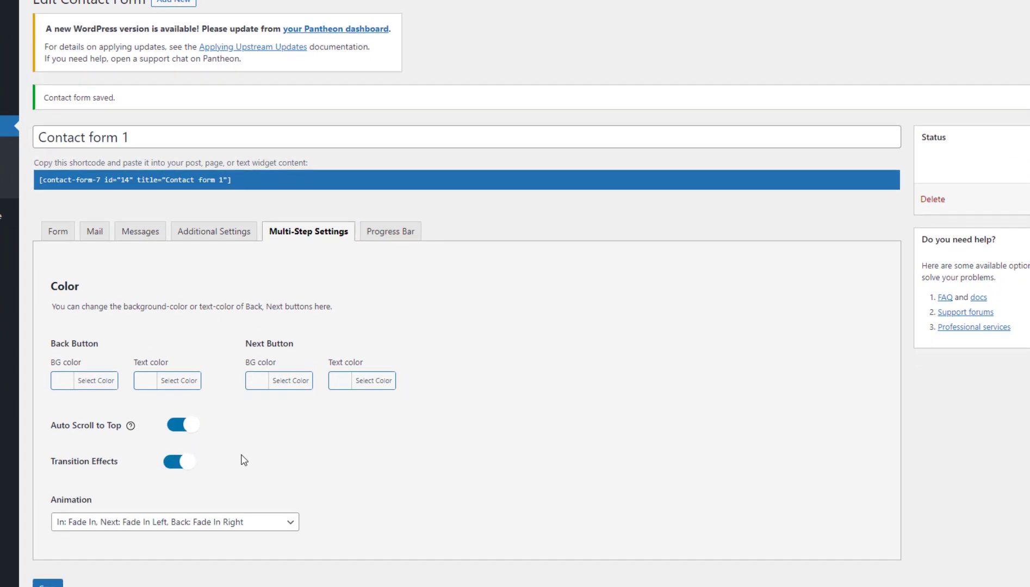
# Enable the progress bar in Vertical Navigation, Square Icon style with Allow Choose Step, and save.
pyautogui.click(375, 238)
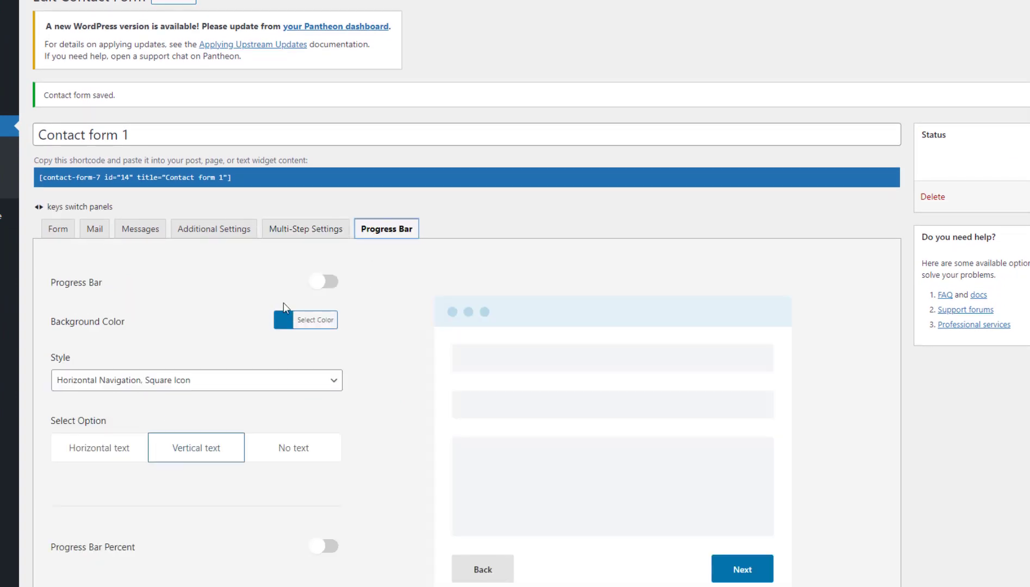
pyautogui.click(326, 283)
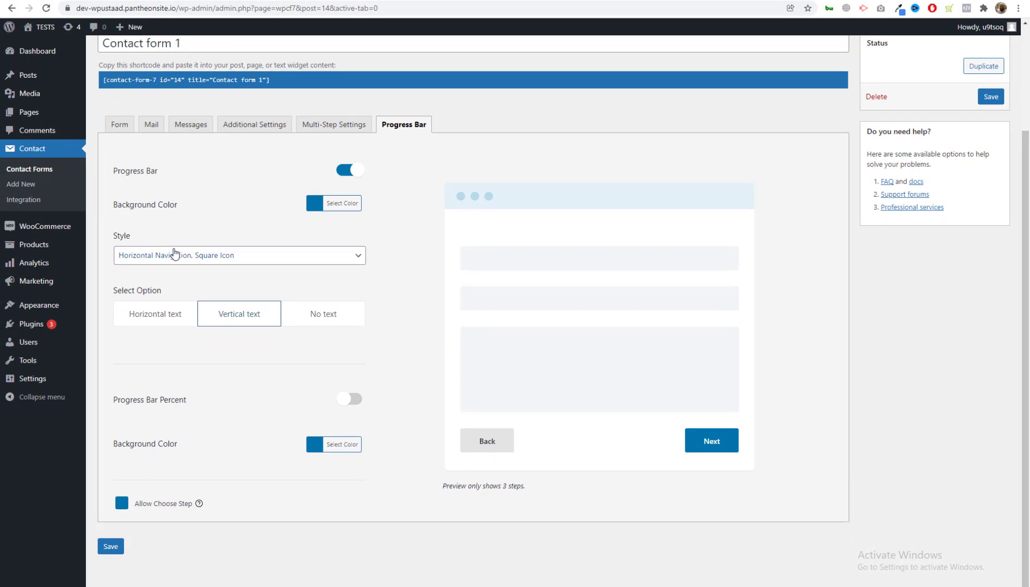
pyautogui.click(172, 250)
pyautogui.click(161, 292)
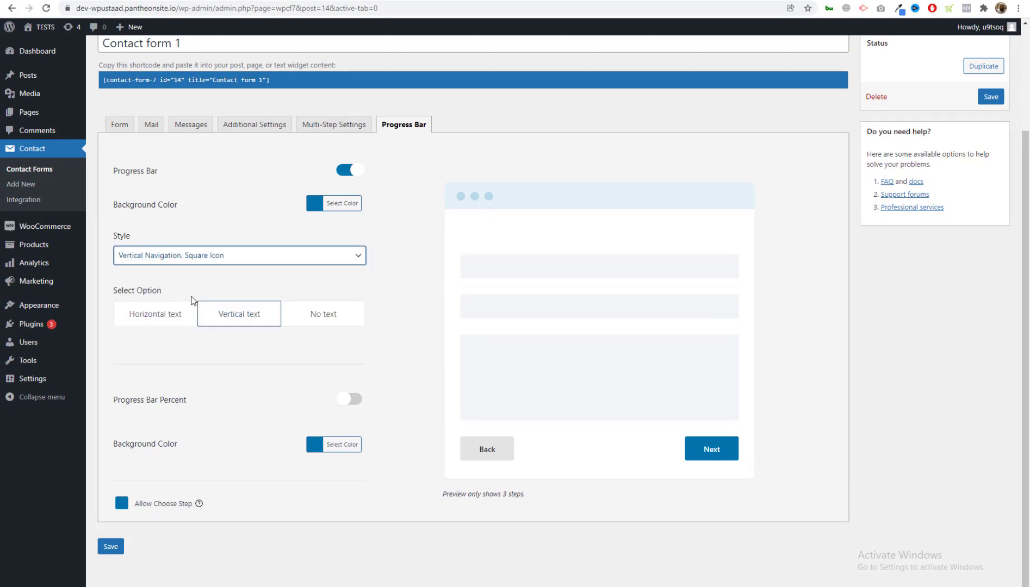
pyautogui.click(183, 262)
pyautogui.click(184, 262)
pyautogui.click(348, 398)
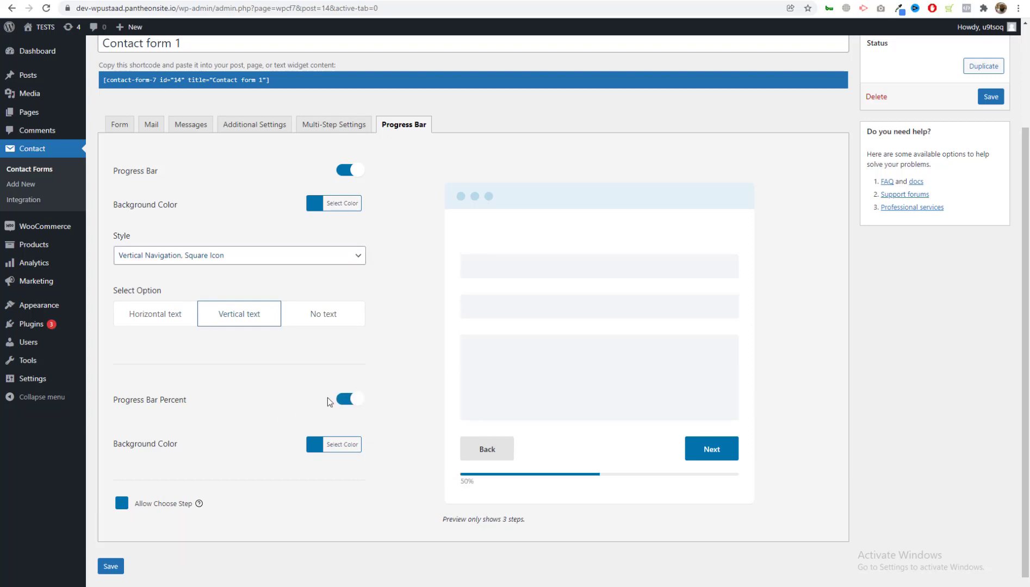
pyautogui.click(344, 401)
pyautogui.click(158, 503)
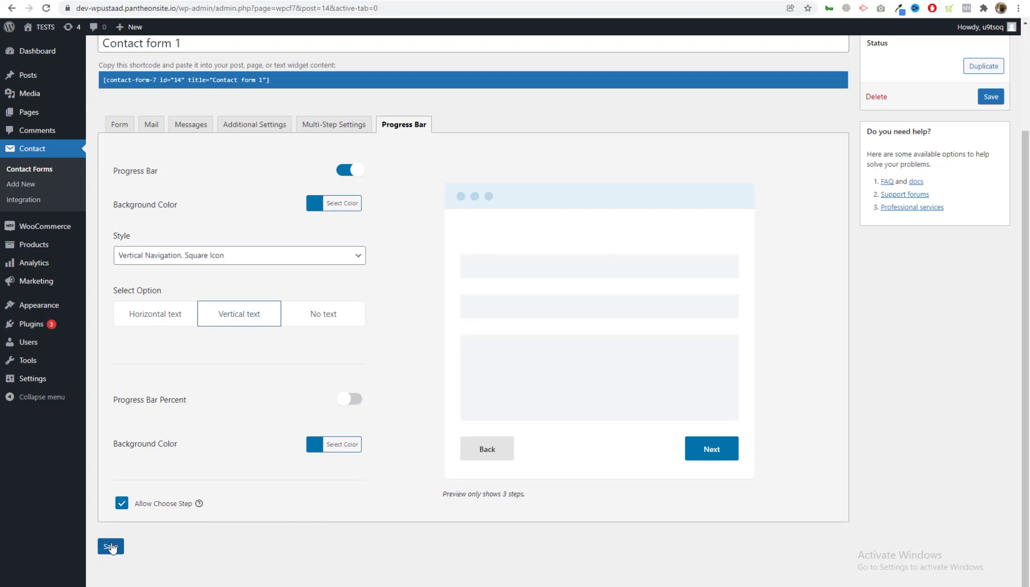
pyautogui.click(110, 547)
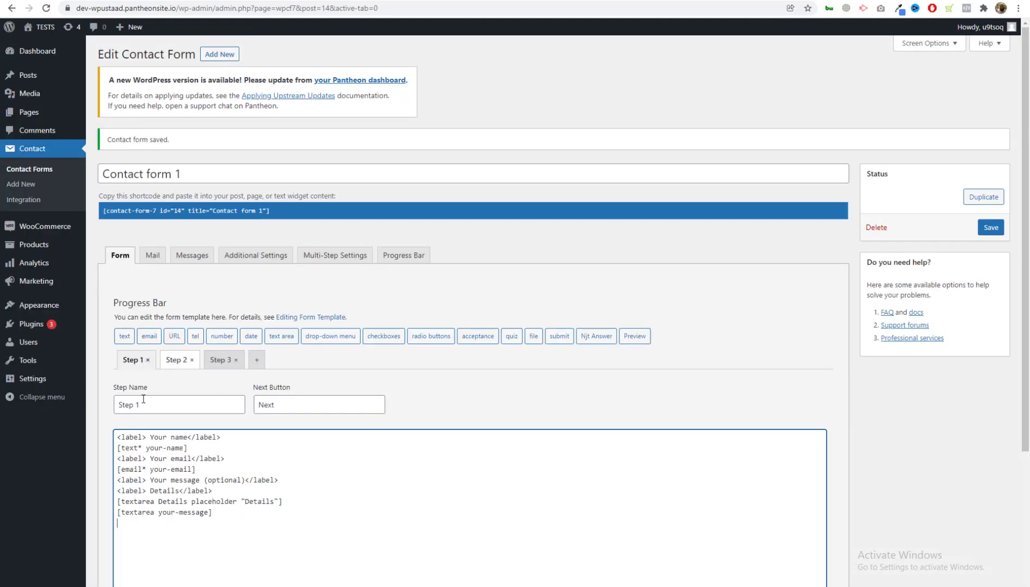
pyautogui.tripleClick(191, 407)
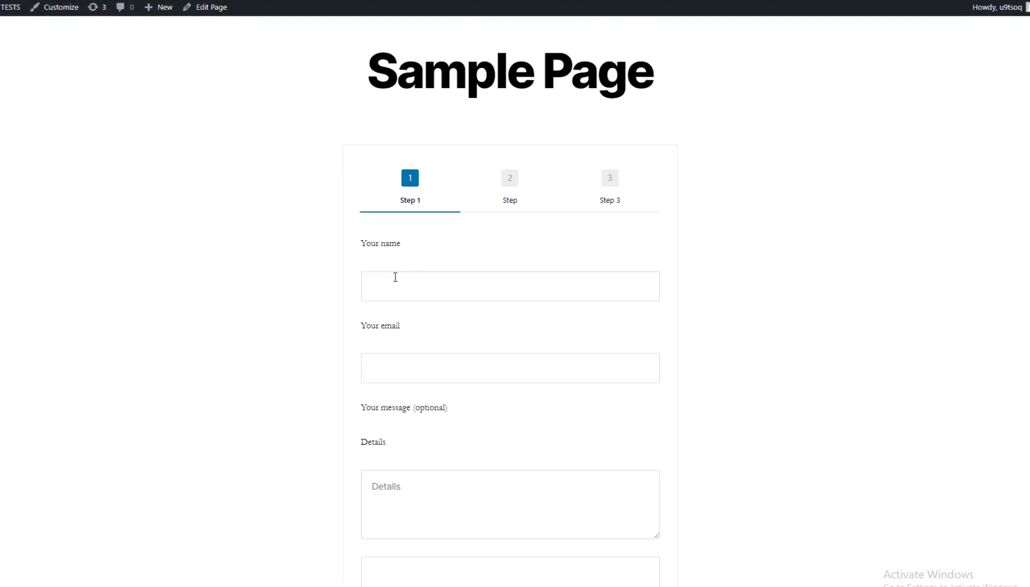
pyautogui.click(400, 284)
pyautogui.write('dasfdsf')
pyautogui.click(369, 384)
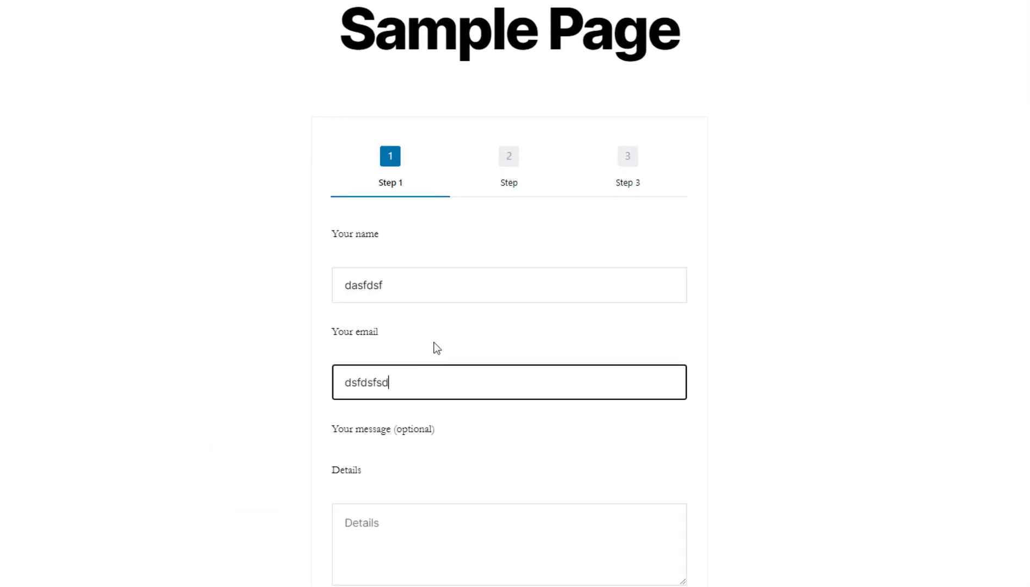
# Fill Details with 'sdfdsfdsfds' and the message box with 'dsfdsfdsfsdf', then go to step 2.
pyautogui.scroll(-3, 436, 347)
pyautogui.click(374, 274)
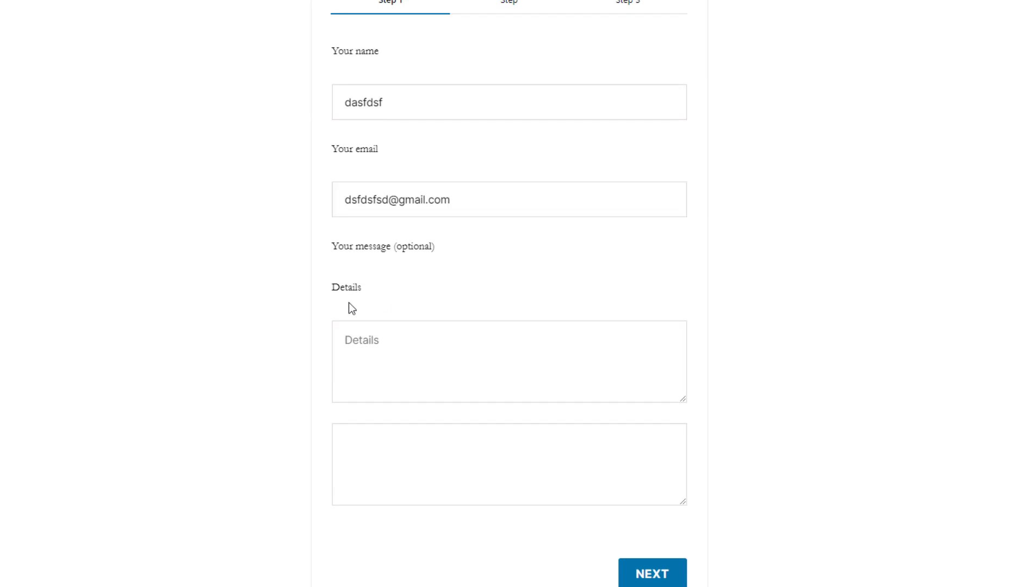
pyautogui.moveTo(366, 252); pyautogui.dragTo(417, 341)
pyautogui.click(425, 351)
pyautogui.write('sdfdsfdsfds')
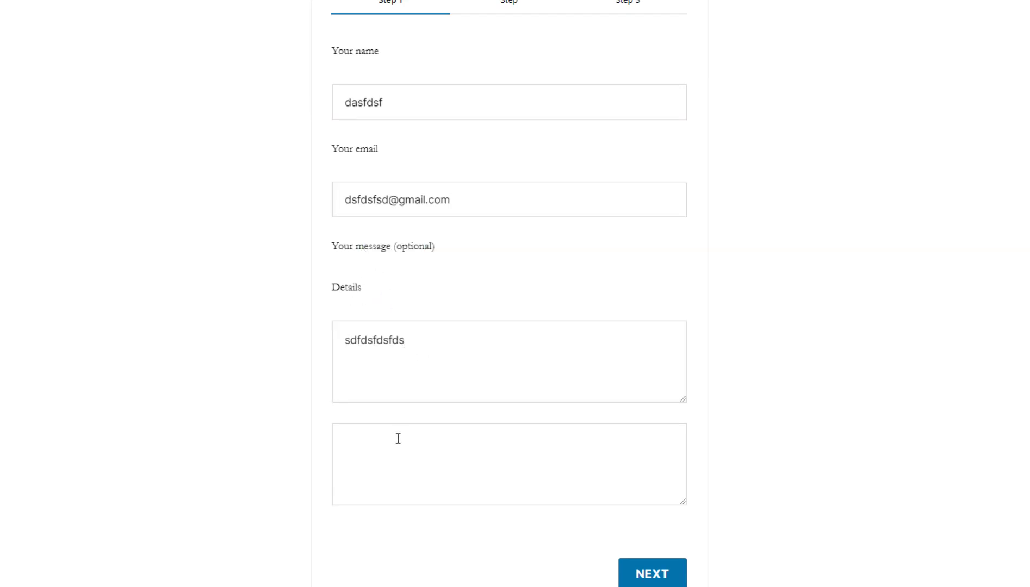
pyautogui.click(398, 438)
pyautogui.write('dsfdsfdsfsdf')
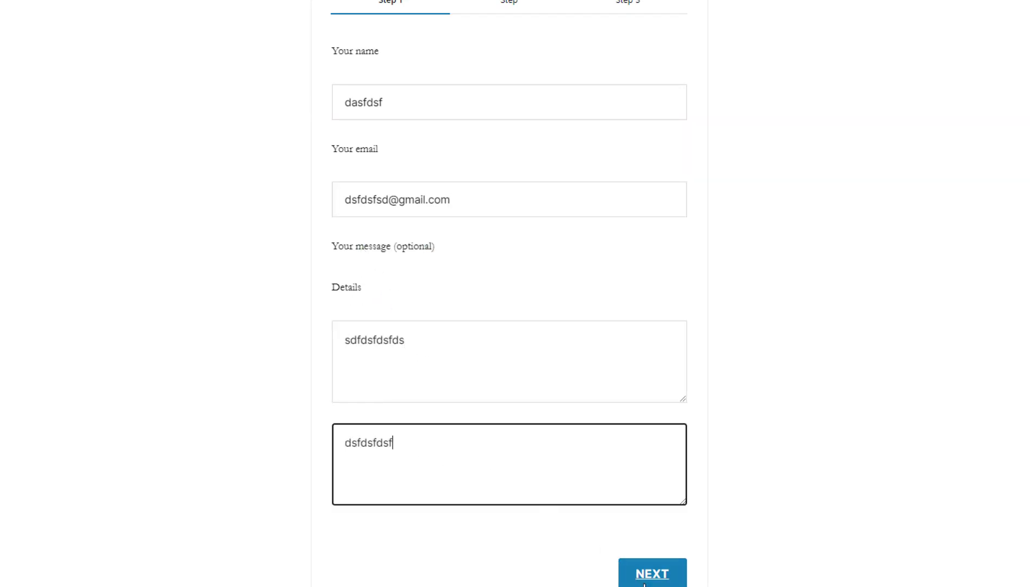
pyautogui.click(655, 579)
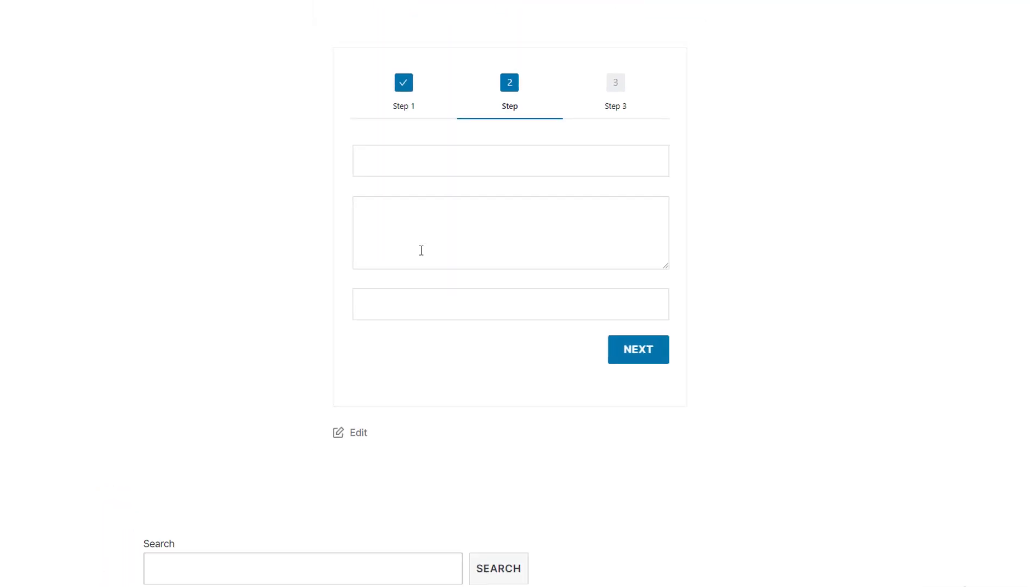
pyautogui.click(432, 187)
# Copy the Your name label line and add it as a 'My name' label above Step 2's first field.
pyautogui.hotkey('alt', 'Tab')
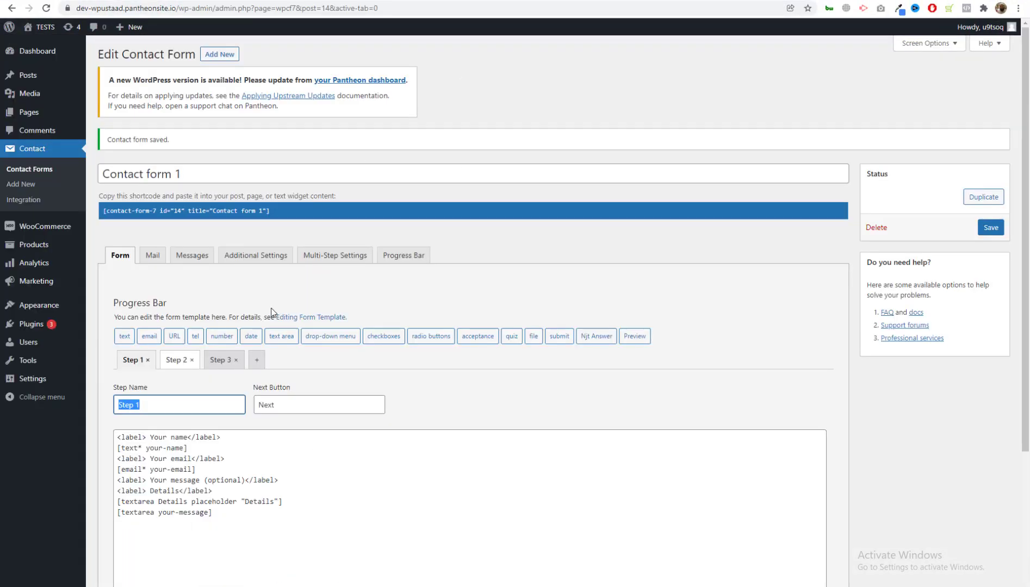
pyautogui.scroll(-2, 151, 403)
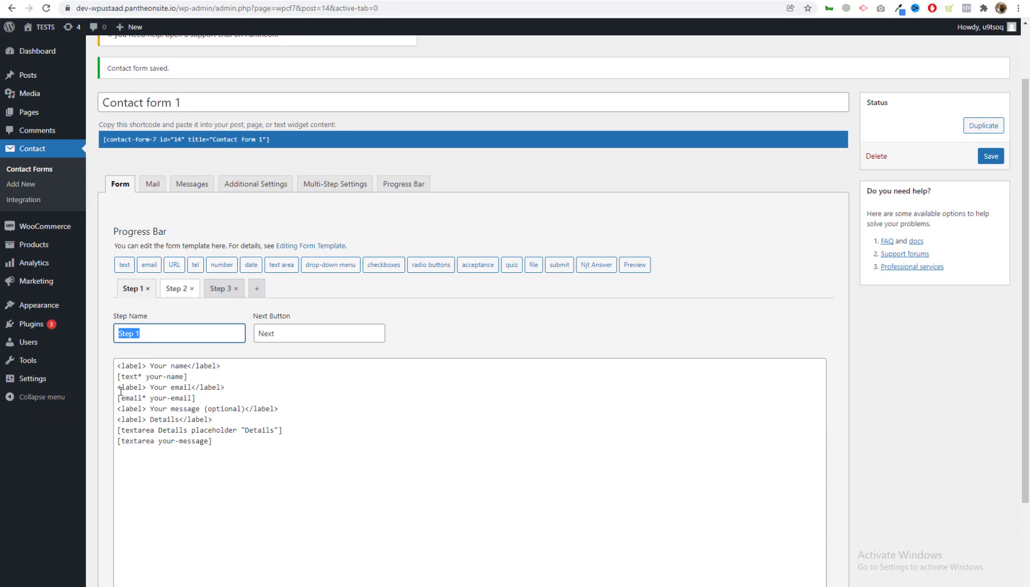
pyautogui.moveTo(220, 366); pyautogui.dragTo(108, 370)
pyautogui.hotkey('ctrl', 'c')
pyautogui.click(178, 288)
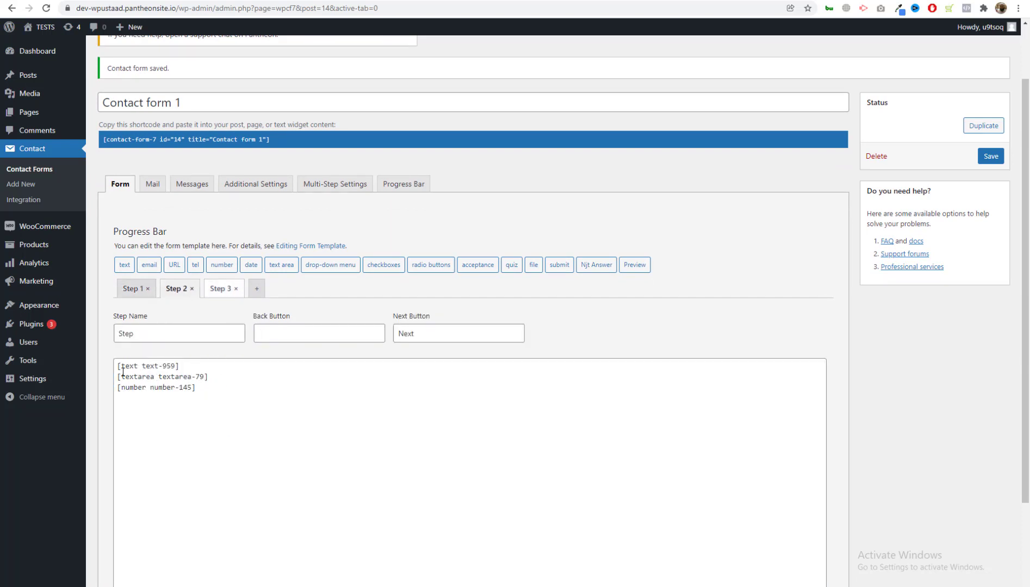
pyautogui.press('Return')
pyautogui.press('Up')
pyautogui.hotkey('ctrl', 'v')
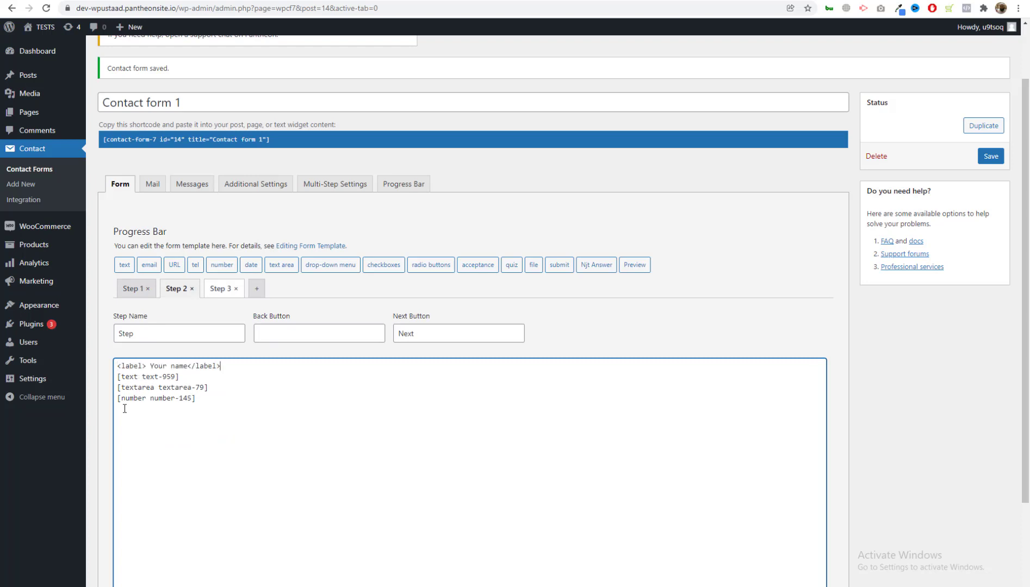
pyautogui.moveTo(146, 362); pyautogui.dragTo(187, 365)
pyautogui.write('My name')
# Add 'My Msg' and 'My Number' labels above Step 2's textarea and number fields.
pyautogui.press('Return')
pyautogui.hotkey('ctrl', 'v')
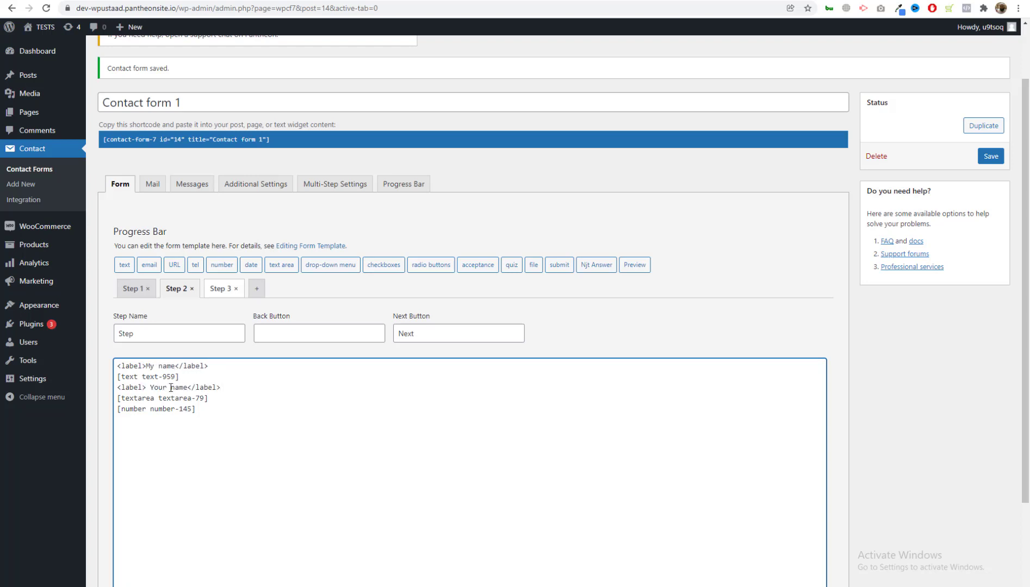
pyautogui.moveTo(189, 386); pyautogui.dragTo(147, 387)
pyautogui.write('My Msg')
pyautogui.press('Return')
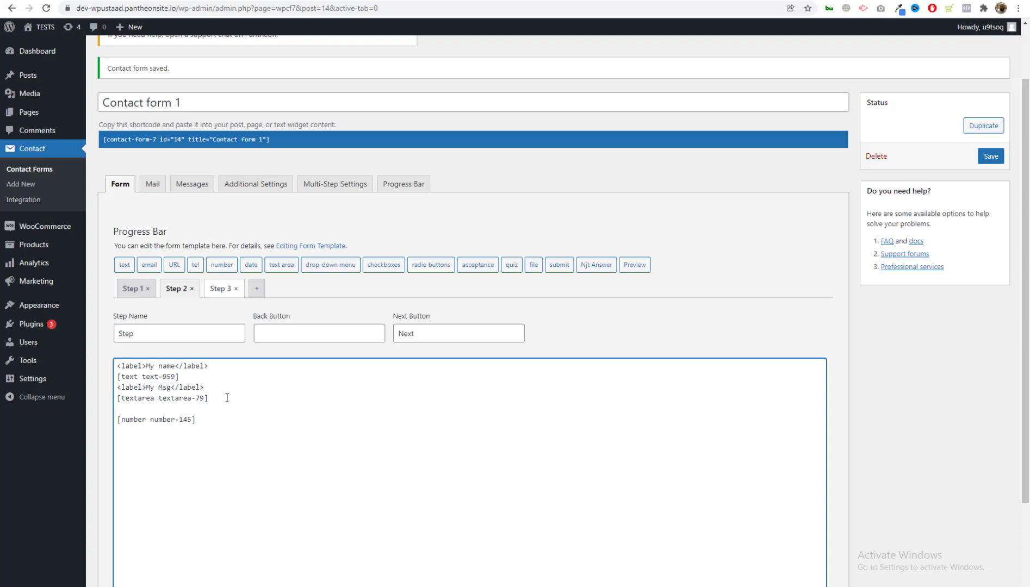
pyautogui.hotkey('ctrl', 'v')
pyautogui.press('BackSpace')
pyautogui.press('BackSpace')
pyautogui.press('BackSpace')
pyautogui.press('BackSpace')
pyautogui.press('BackSpace')
pyautogui.press('BackSpace')
pyautogui.press('BackSpace')
pyautogui.press('BackSpace')
pyautogui.press('BackSpace')
pyautogui.write('My Number')
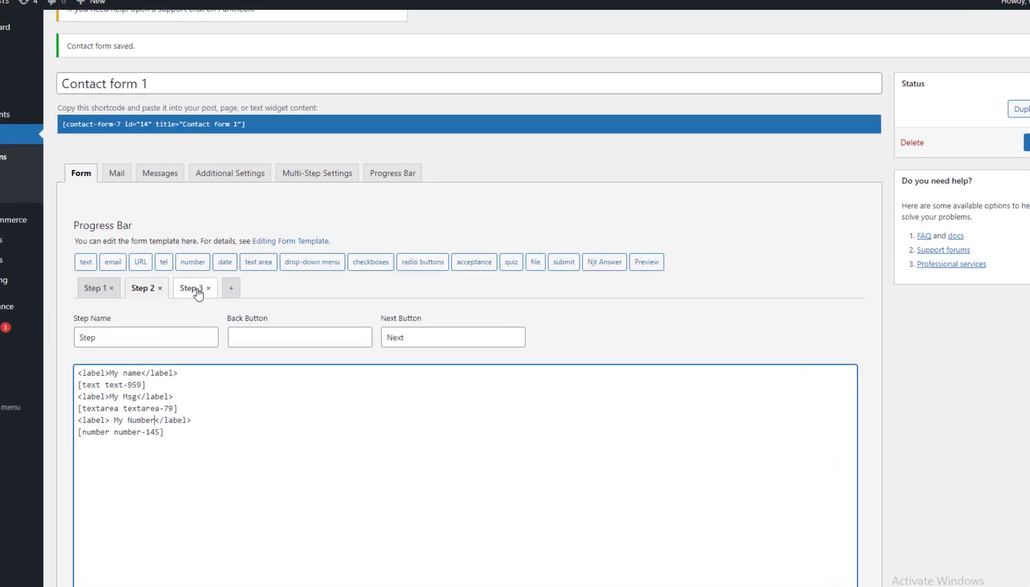
# Add a 'Details' label at the top of Step 3 and set the textarea placeholder to DETAILS.
pyautogui.click(219, 288)
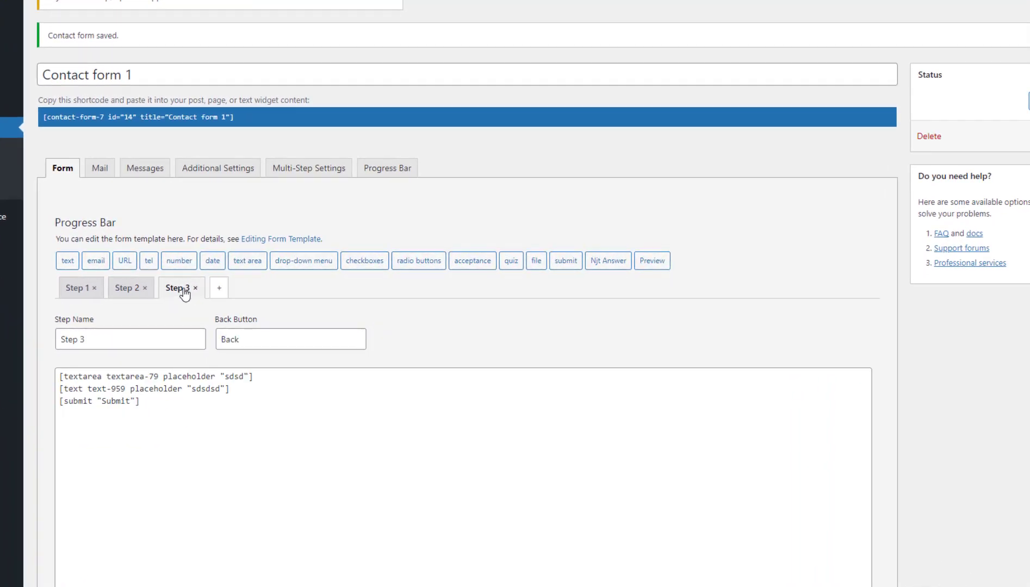
pyautogui.click(60, 378)
pyautogui.press('Return')
pyautogui.press('Up')
pyautogui.hotkey('ctrl', 'v')
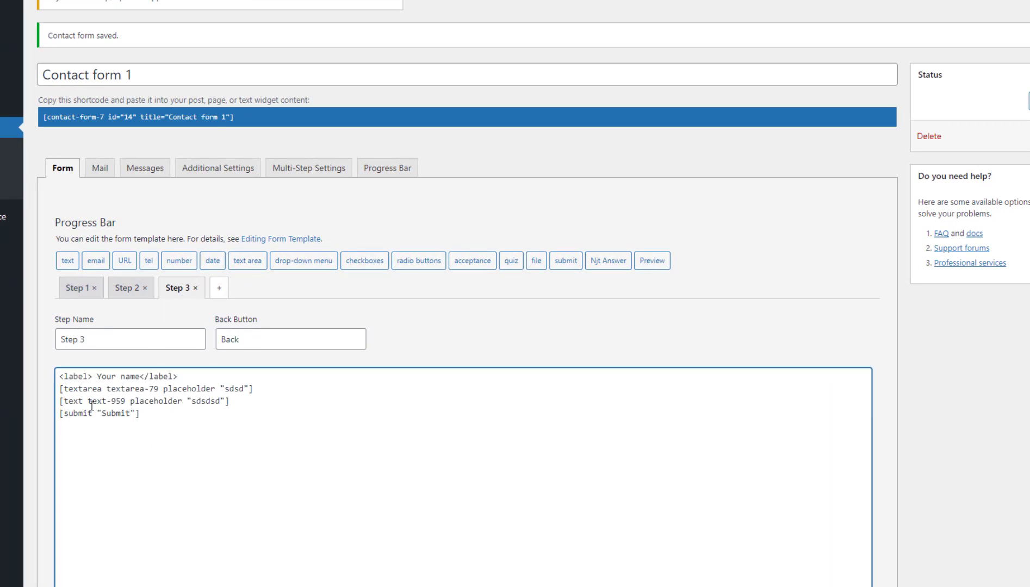
pyautogui.moveTo(97, 376); pyautogui.dragTo(144, 375)
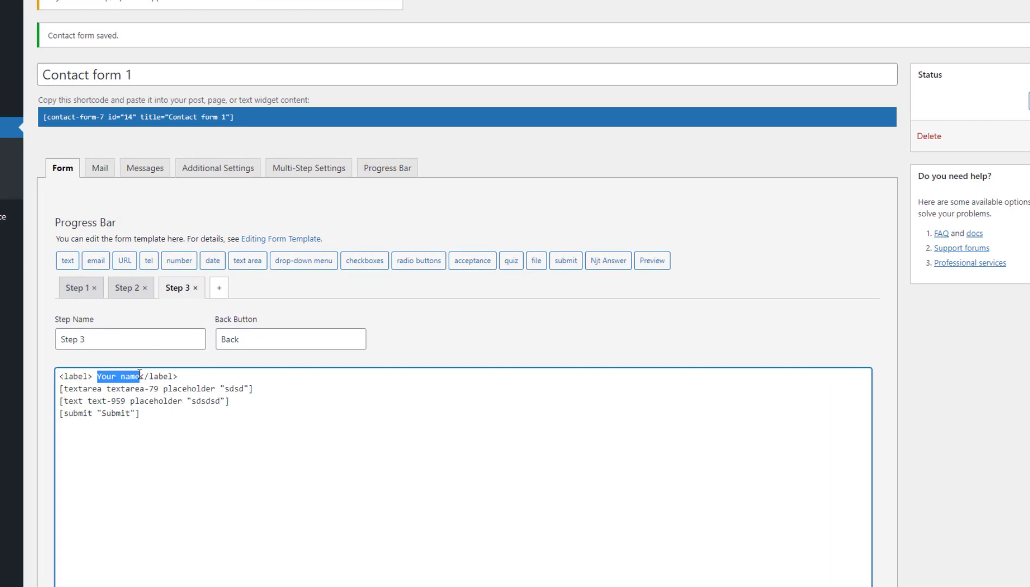
pyautogui.write('details')
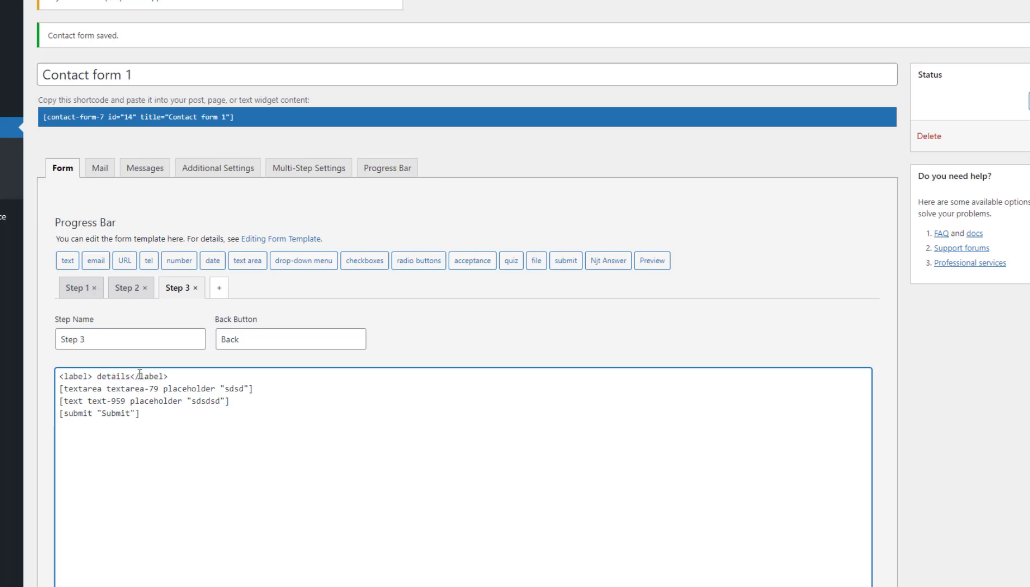
pyautogui.moveTo(97, 376); pyautogui.dragTo(101, 377)
pyautogui.moveTo(246, 389); pyautogui.dragTo(224, 388)
pyautogui.write('DETAILS')
# Add a 'MOBILE NO' label above Step 3's text field.
pyautogui.press('Return')
pyautogui.hotkey('ctrl', 'v')
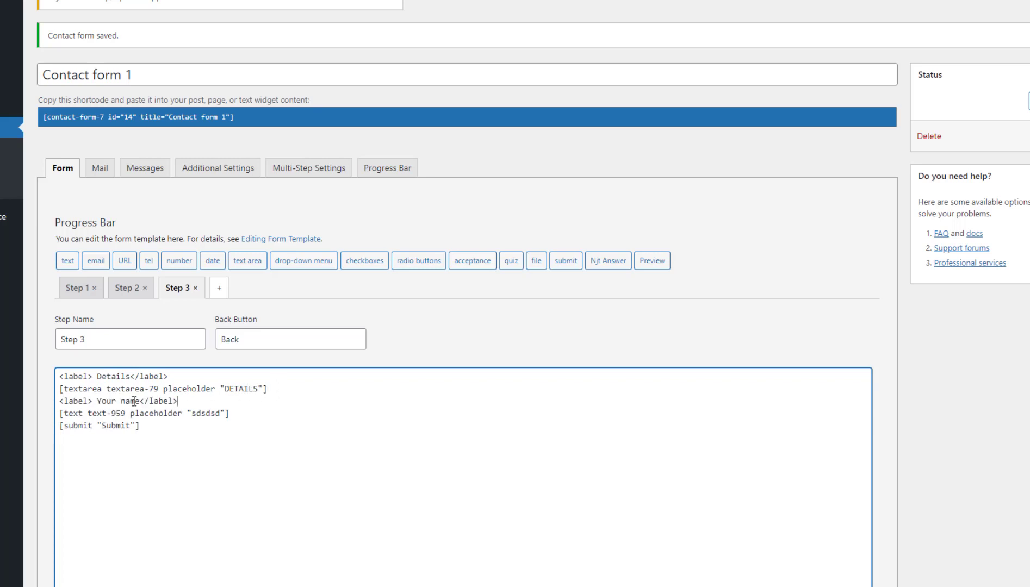
pyautogui.moveTo(98, 401); pyautogui.dragTo(144, 400)
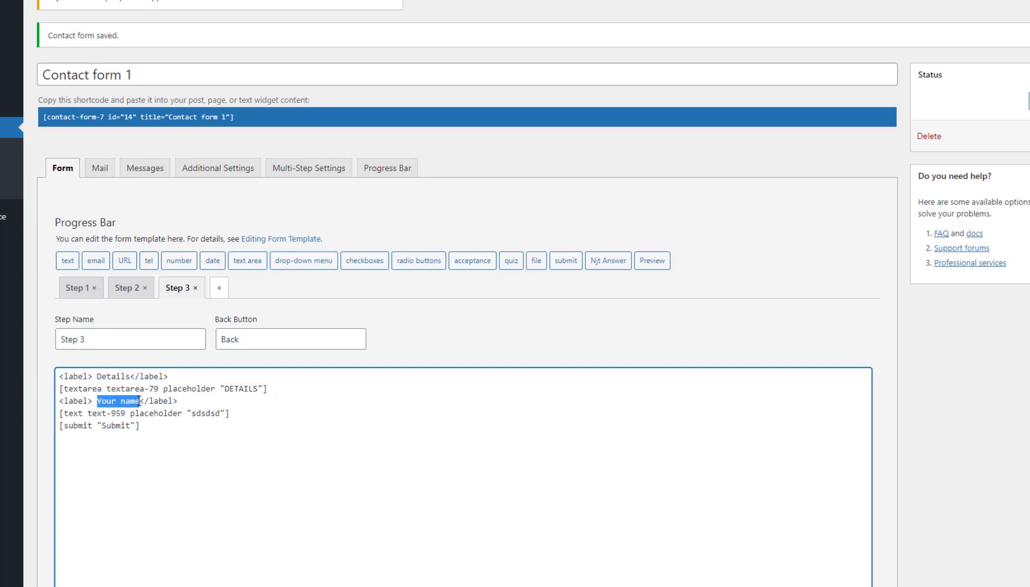
pyautogui.write('MOBILE NO')
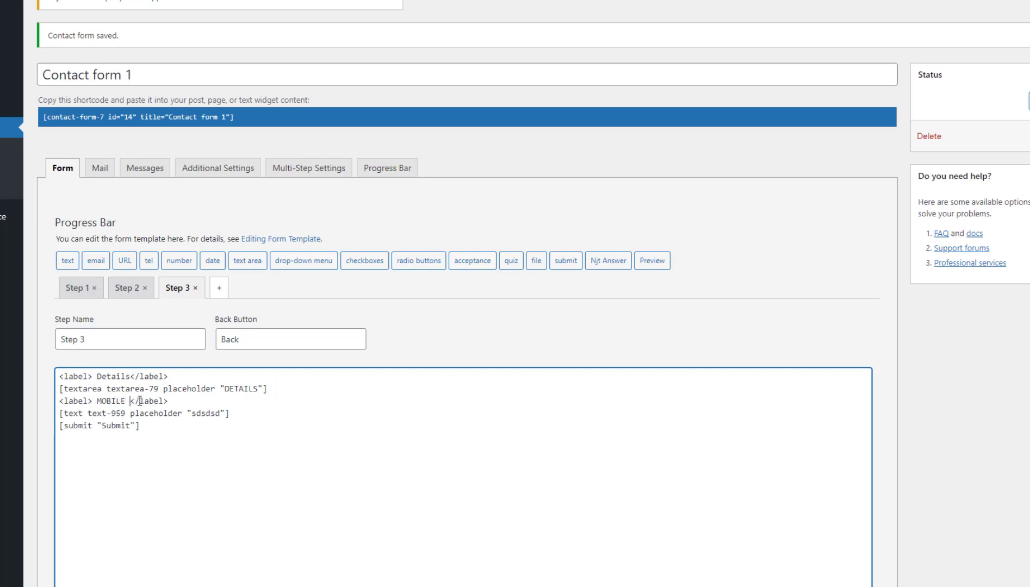
pyautogui.scroll(-3, 200, 437)
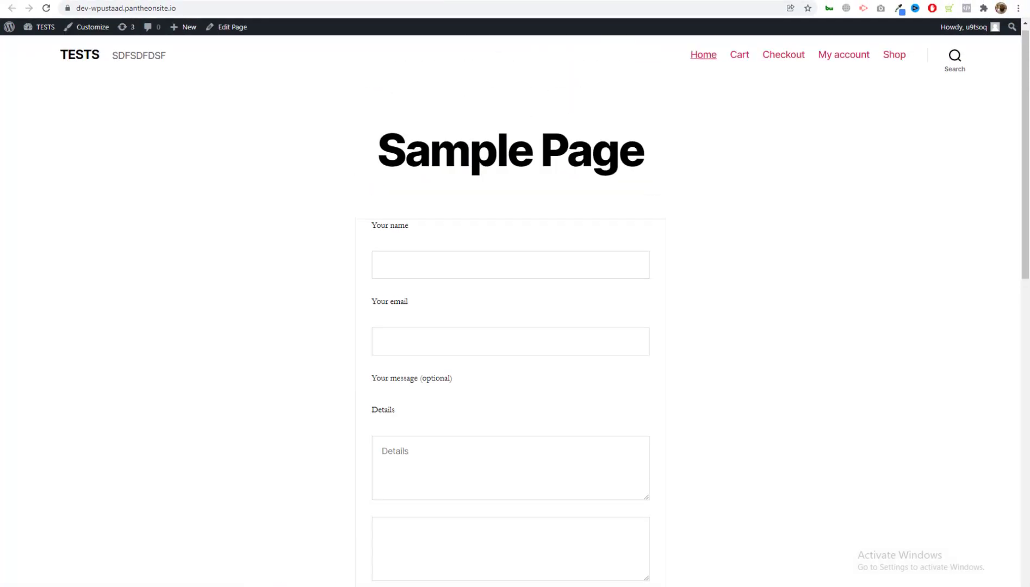
# Tick Allow Choose Step on the Progress Bar tab and save the form.
pyautogui.hotkey('alt', 'Left')
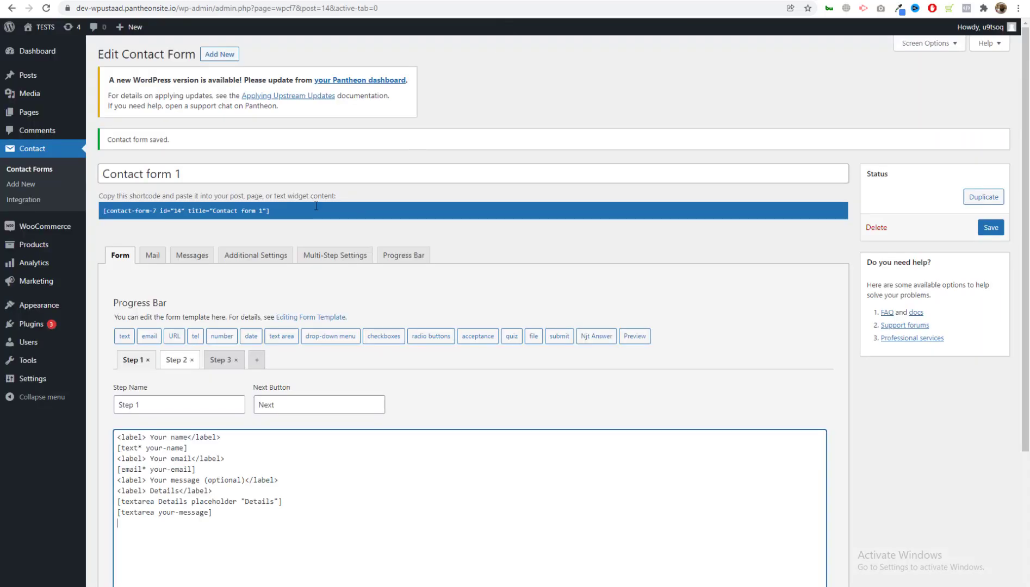
pyautogui.click(334, 255)
pyautogui.click(403, 255)
pyautogui.scroll(-1, 282, 329)
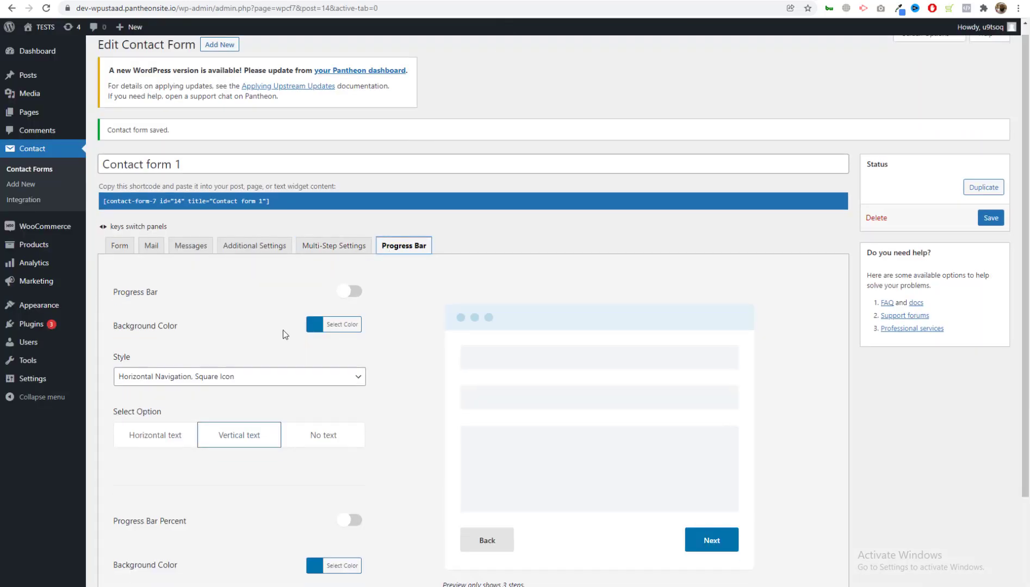
pyautogui.scroll(-2, 282, 330)
pyautogui.click(122, 503)
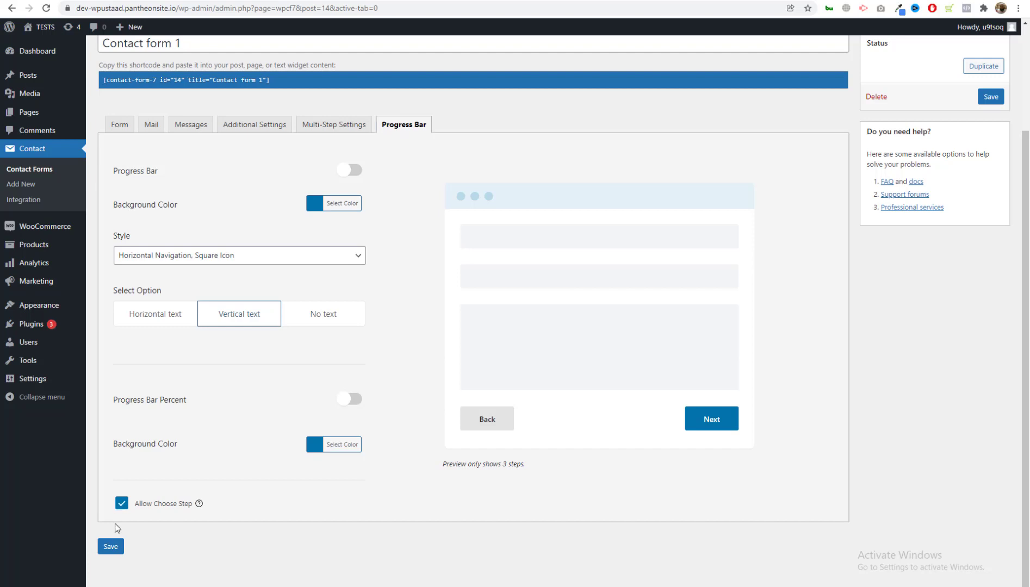
pyautogui.click(112, 546)
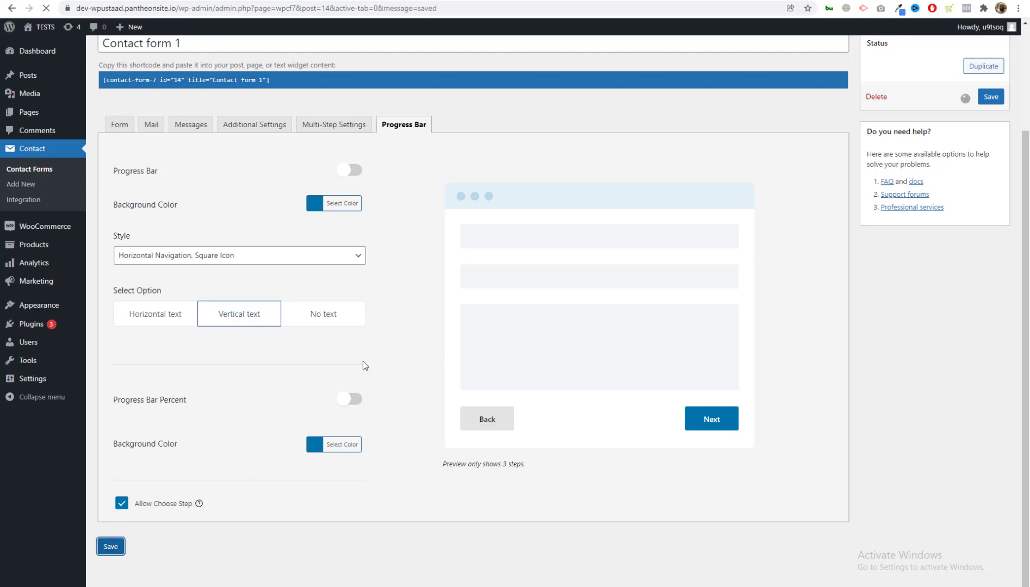
# Check the Sample Page, then return to the editor's button colour and transition settings.
pyautogui.hotkey('ctrl', 'Tab')
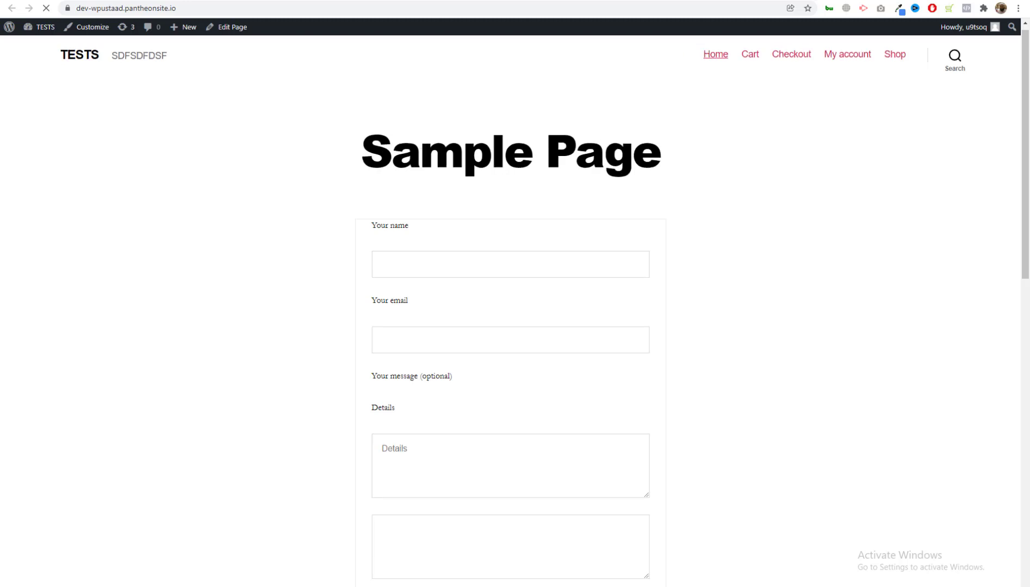
pyautogui.hotkey('ctrl', 'Tab')
pyautogui.scroll(-3, 283, 229)
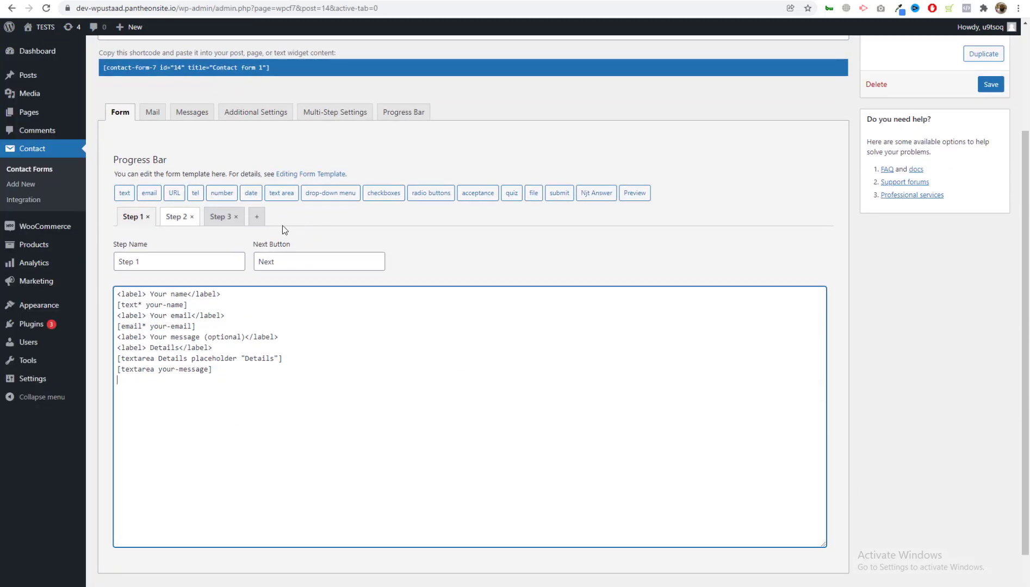
pyautogui.click(354, 112)
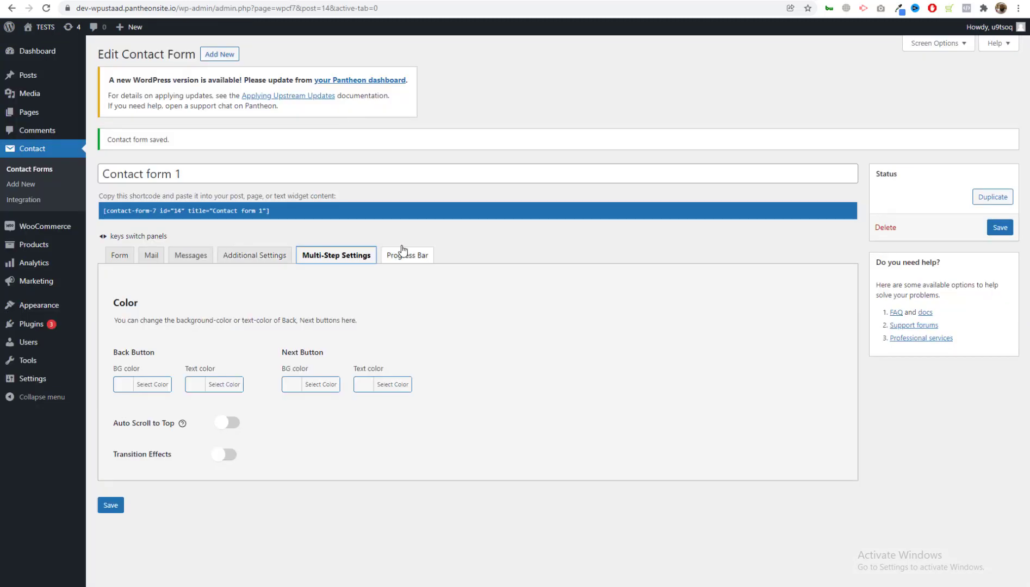
# Switch on Auto Scroll to Top and Transition Effects for the multi-step form.
pyautogui.click(322, 290)
pyautogui.click(223, 452)
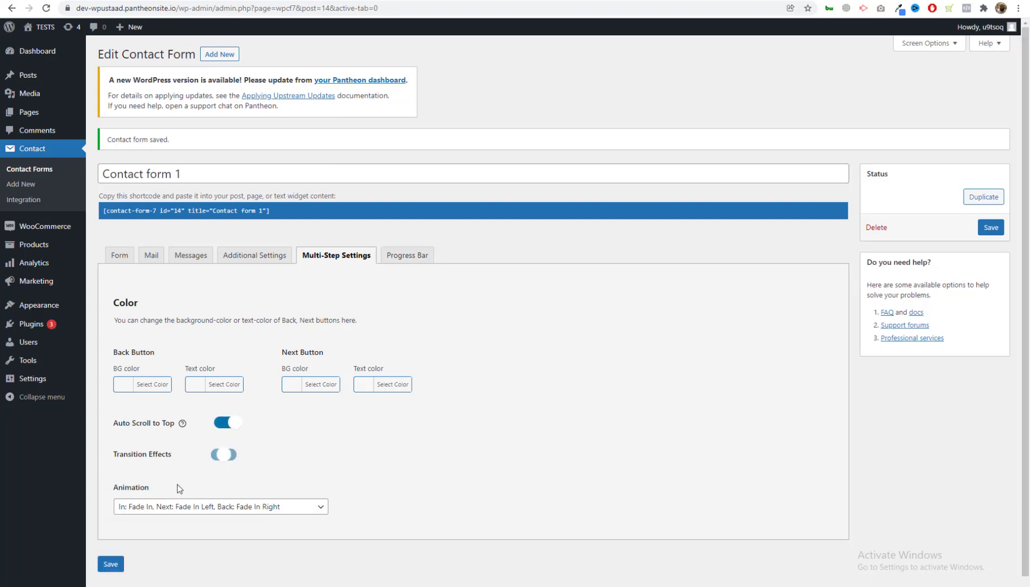
pyautogui.click(109, 563)
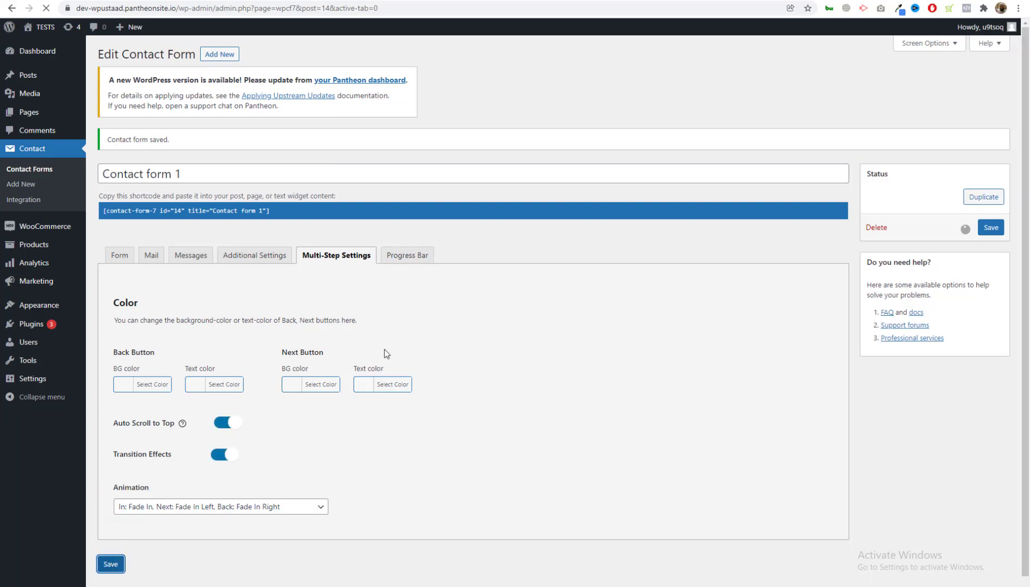
# Enable the progress bar and Allow Choose Step, then save the settings.
pyautogui.click(401, 259)
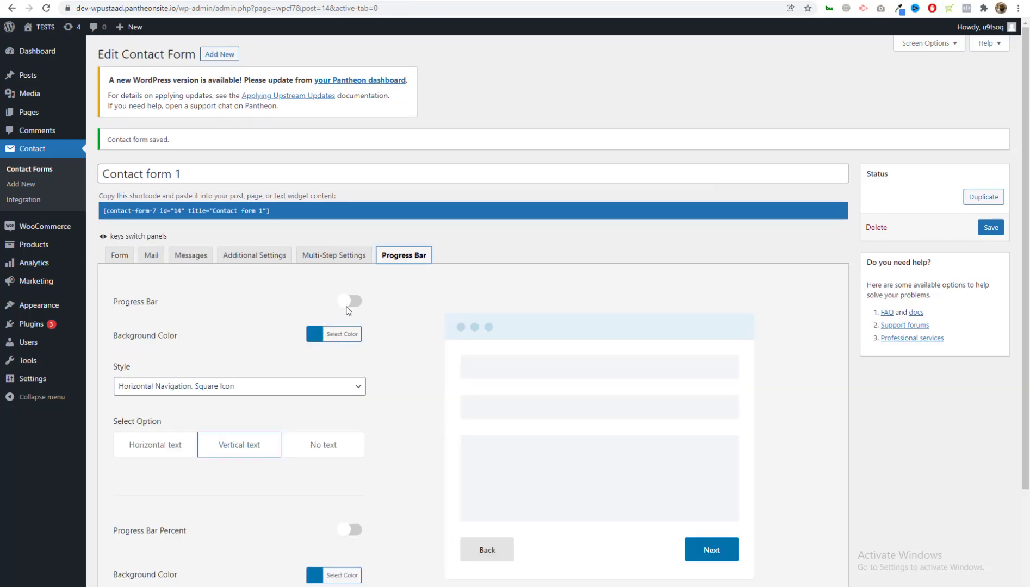
pyautogui.click(347, 305)
pyautogui.scroll(-3, 306, 344)
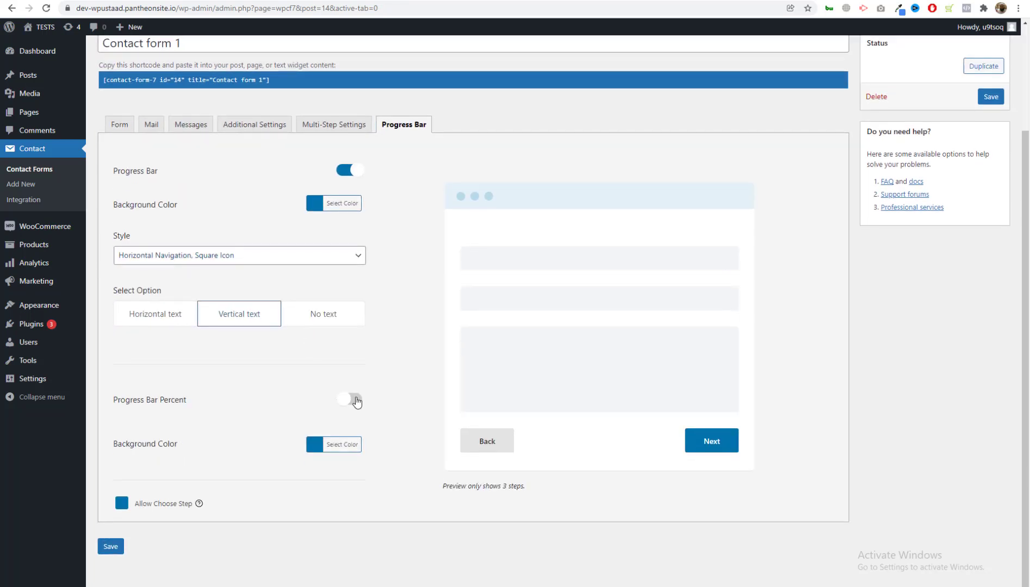
pyautogui.click(122, 503)
pyautogui.click(111, 546)
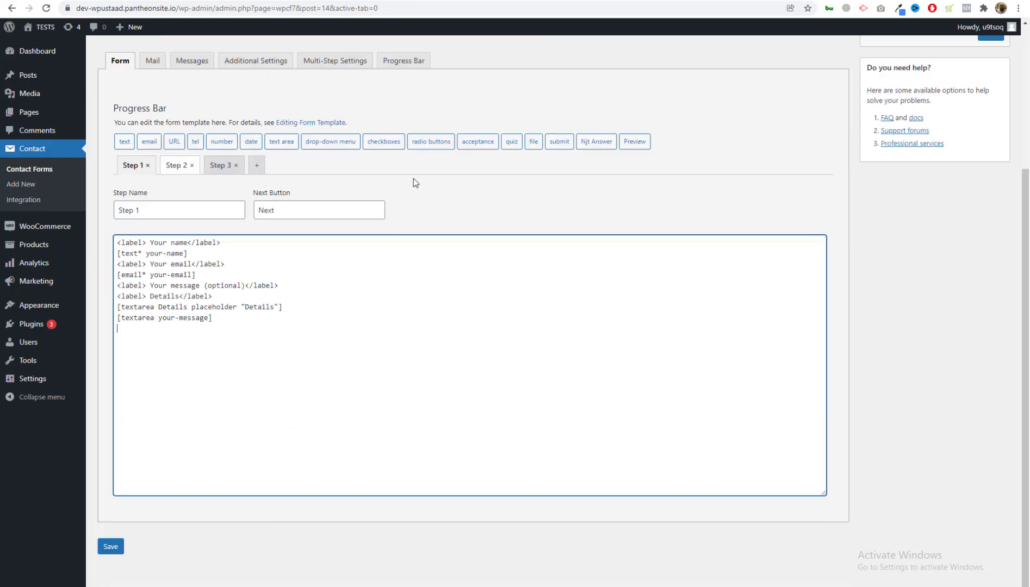
pyautogui.scroll(10, 413, 178)
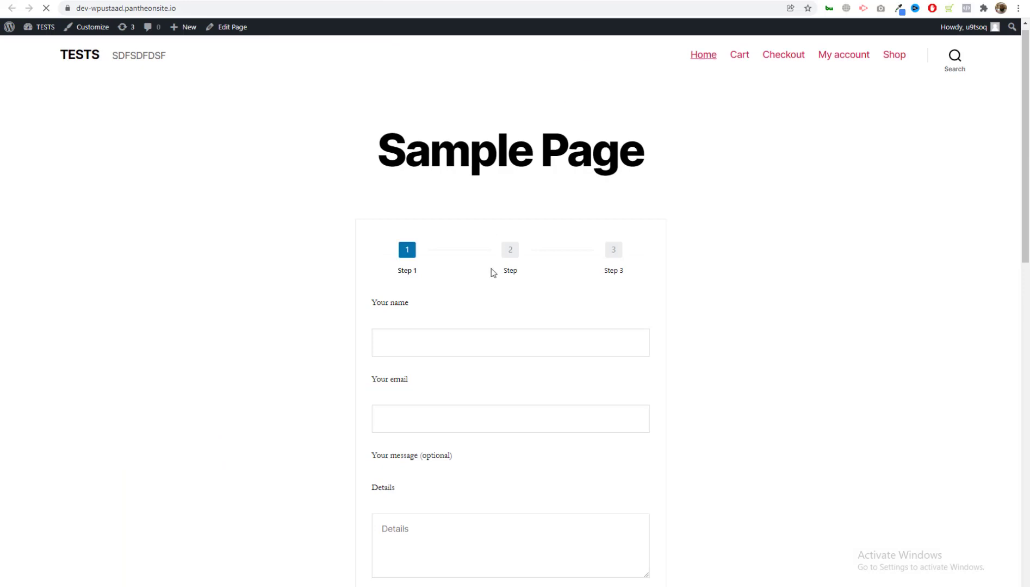
# Enter 'SDFSDF' in Your name and Your email, and 'SDFDSFDS' in Details.
pyautogui.scroll(-1, 489, 271)
pyautogui.click(429, 278)
pyautogui.write('SDFSDF')
pyautogui.click(400, 353)
pyautogui.write('SDFSDF')
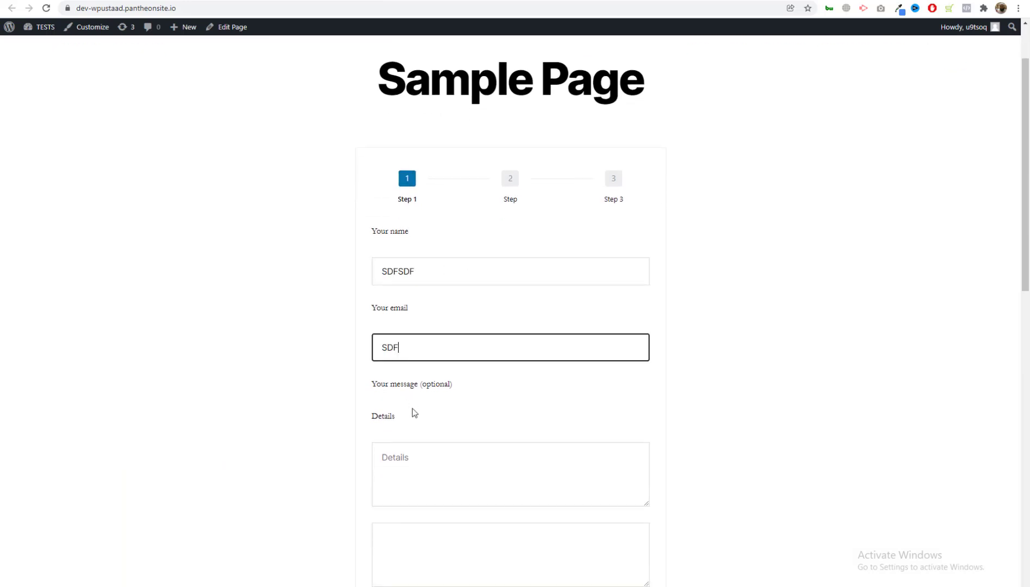
pyautogui.click(460, 403)
pyautogui.moveTo(424, 377); pyautogui.dragTo(387, 435)
pyautogui.click(414, 480)
pyautogui.write('SDFDSFDS')
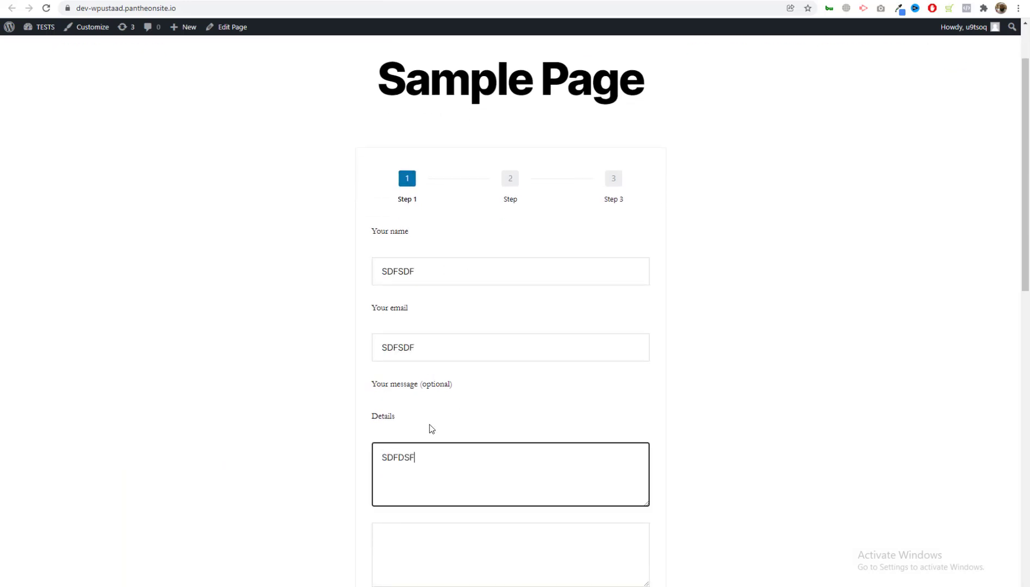
pyautogui.click(439, 351)
pyautogui.write('@')
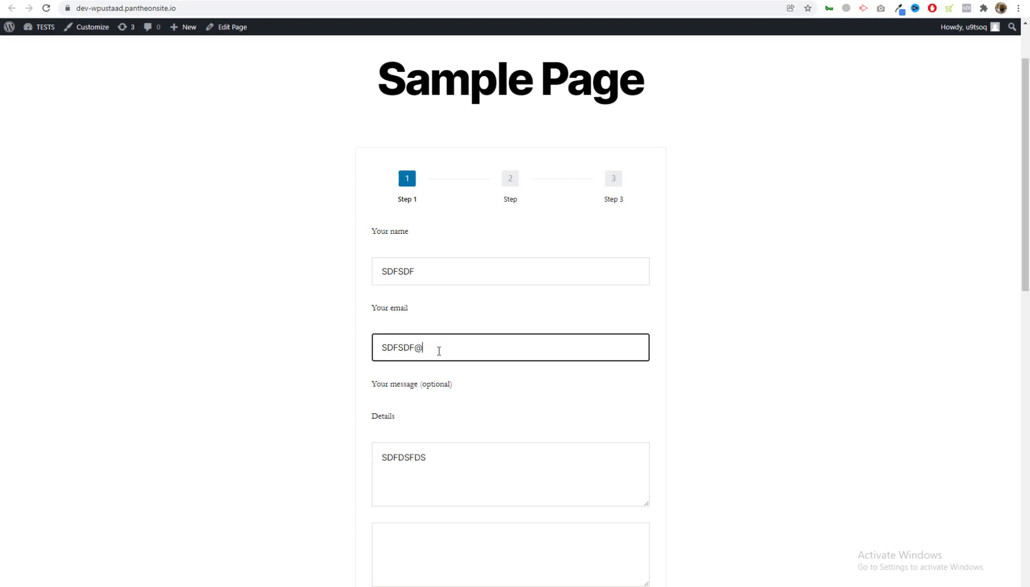
pyautogui.write('GMgmail')
pyautogui.press('Tab')
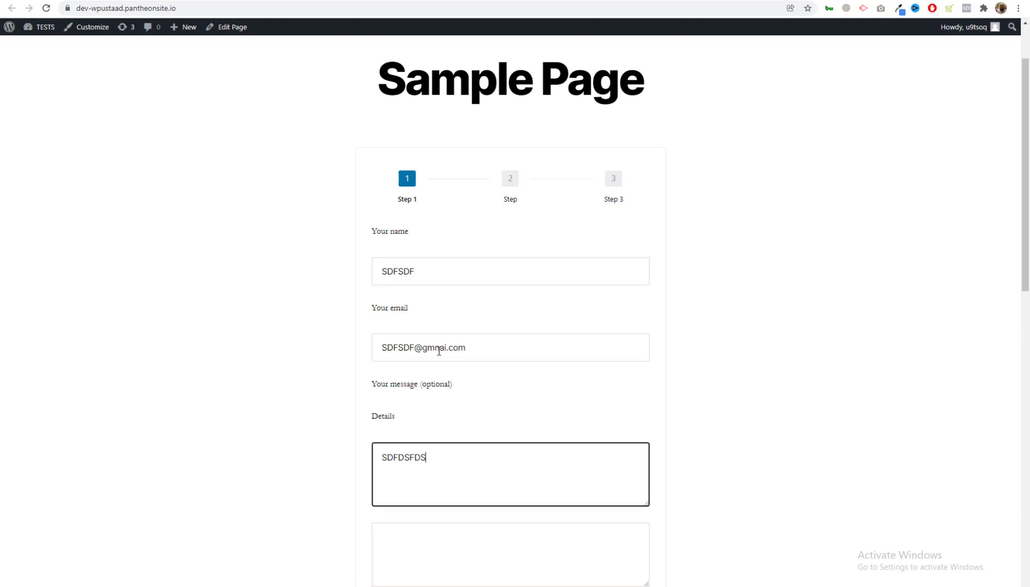
pyautogui.scroll(-4, 399, 350)
pyautogui.click(398, 350)
pyautogui.write('dsfdsfds')
pyautogui.click(636, 426)
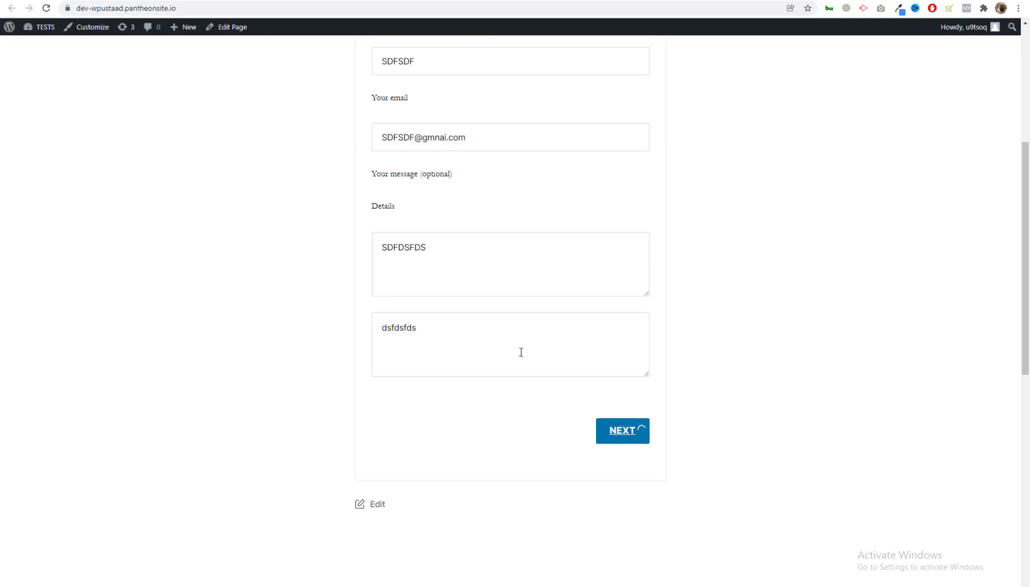
# Fill step 2 with My name 'SDFDSF', My Msg 'DSFDSF', My Number 2322315 and continue.
pyautogui.click(418, 192)
pyautogui.write('SDFDSF')
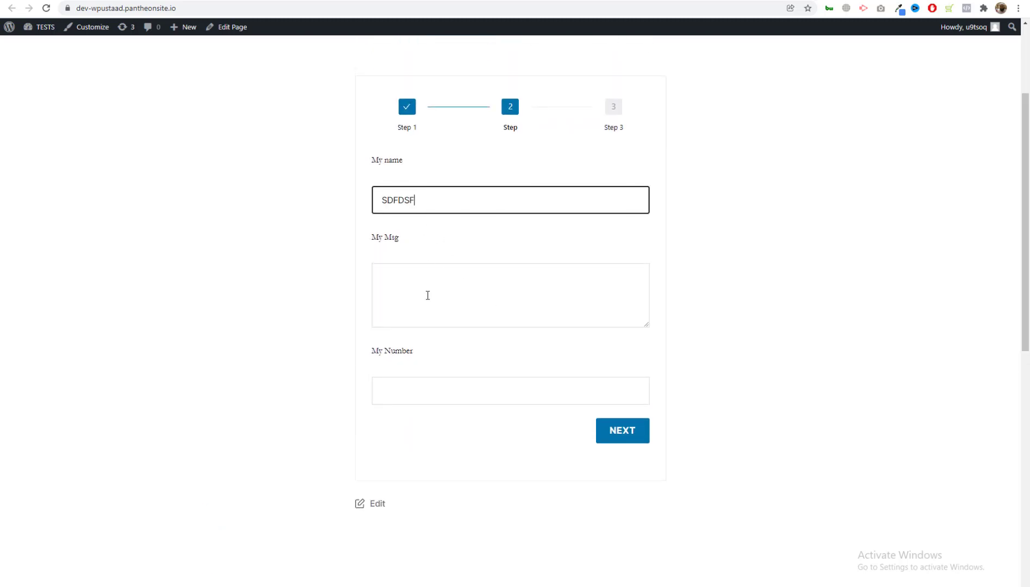
pyautogui.click(428, 294)
pyautogui.write('DSFDSF')
pyautogui.click(452, 388)
pyautogui.write('23223')
pyautogui.write('15')
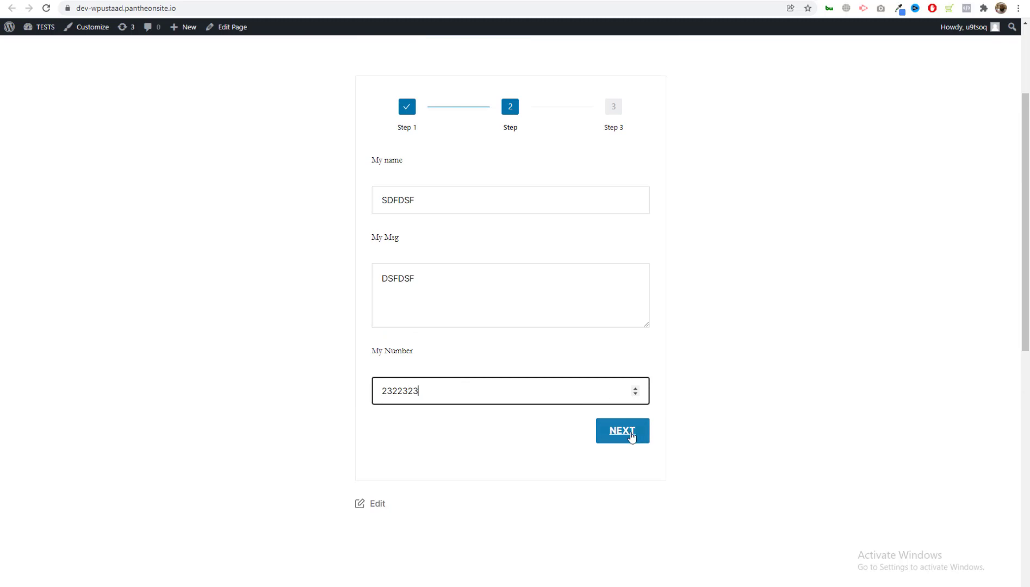
pyautogui.click(632, 435)
# Enter 'DSFSDFDS' in step 3's Details and submit the form.
pyautogui.click(447, 356)
pyautogui.write('DSFSDFDS')
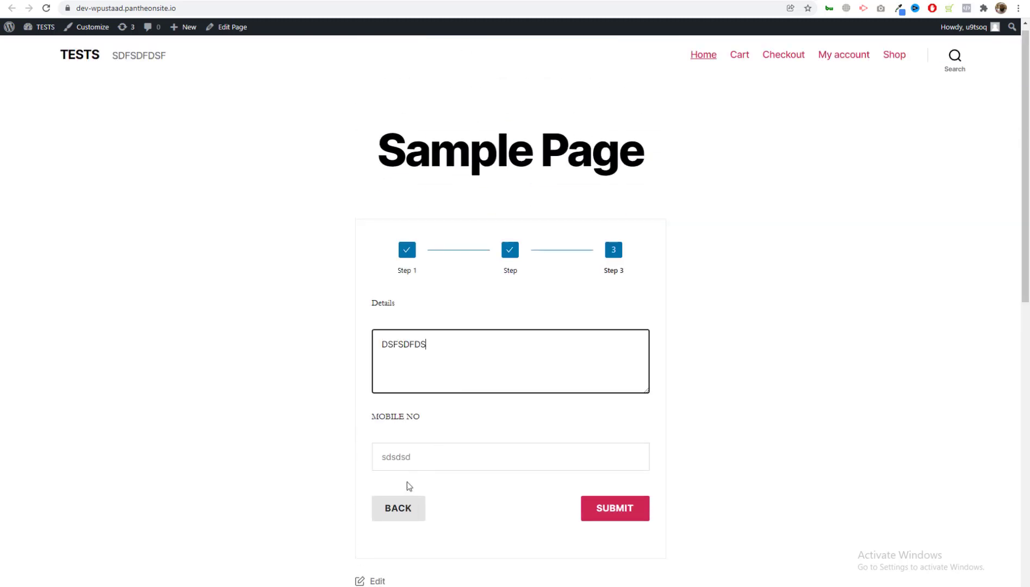
pyautogui.scroll(-1, 407, 481)
pyautogui.click(628, 438)
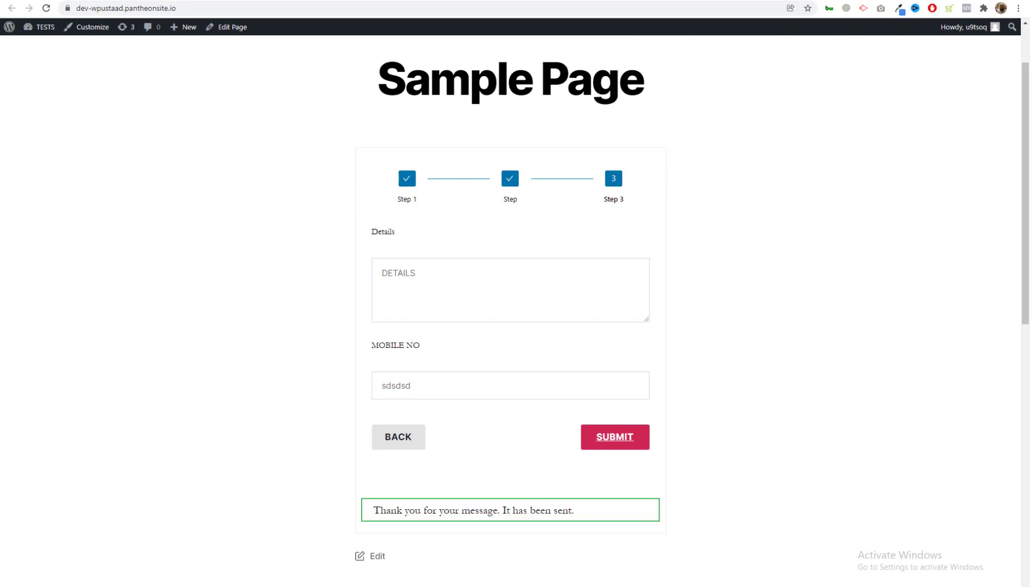
# Open a new browser tab and search for 'GJM'.
pyautogui.hotkey('ctrl', 't')
pyautogui.write('GJM')
pyautogui.press('Return')
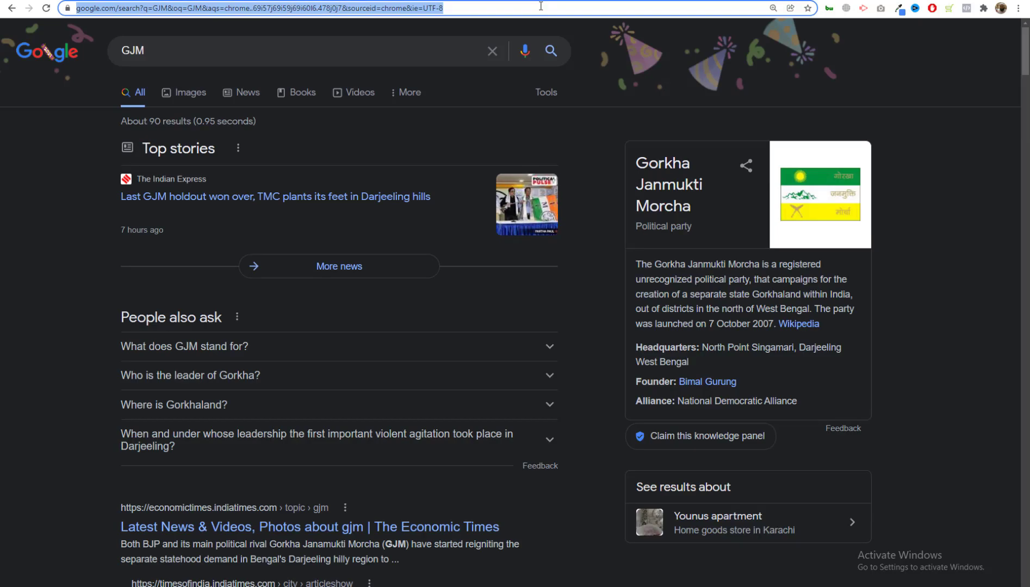
# Go to Gmail and open the TESTS Test Form email showing the submitted details.
pyautogui.click(544, 8)
pyautogui.write('gm')
pyautogui.press('Return')
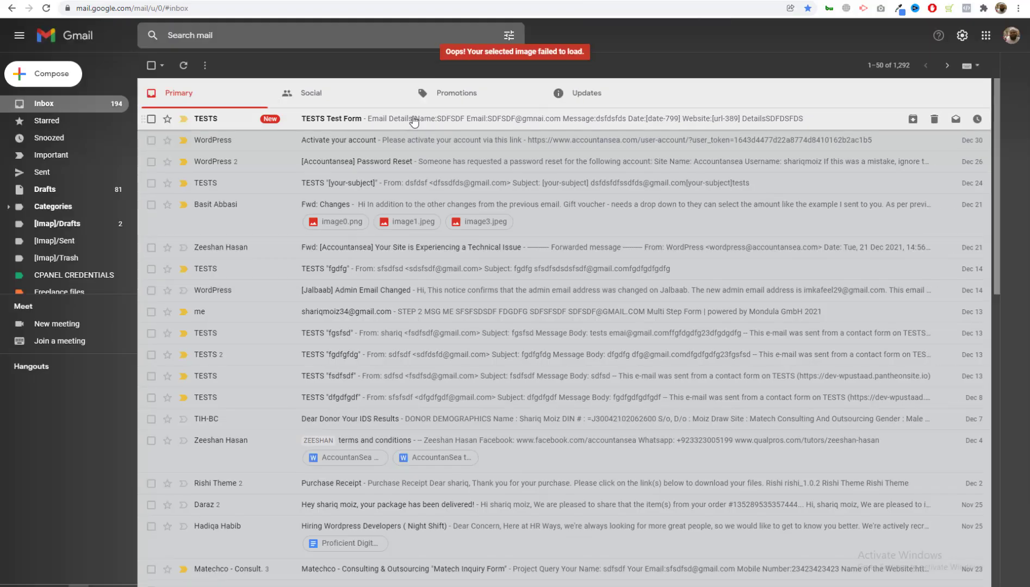
pyautogui.click(357, 180)
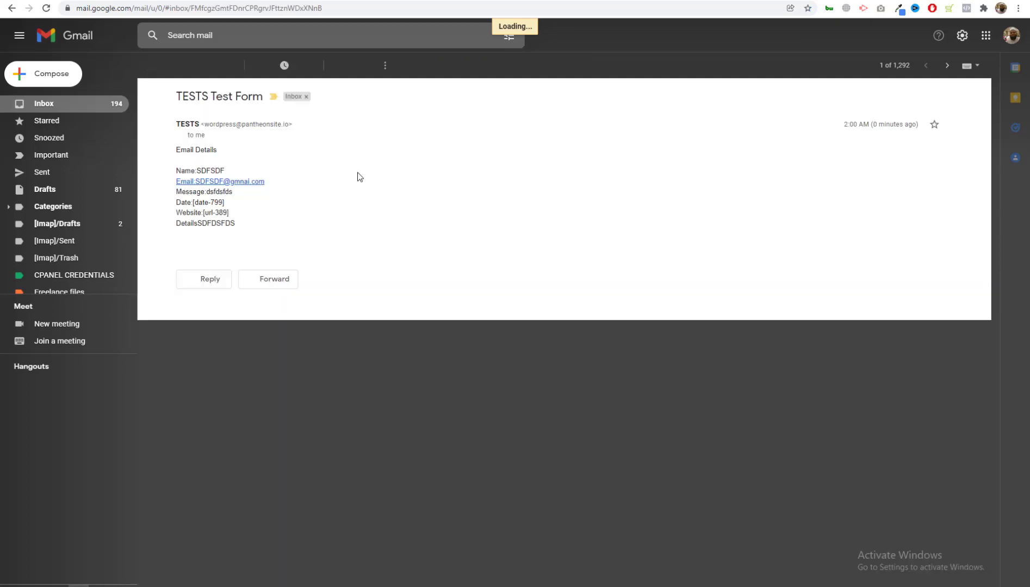
pyautogui.moveTo(237, 231); pyautogui.dragTo(175, 158)
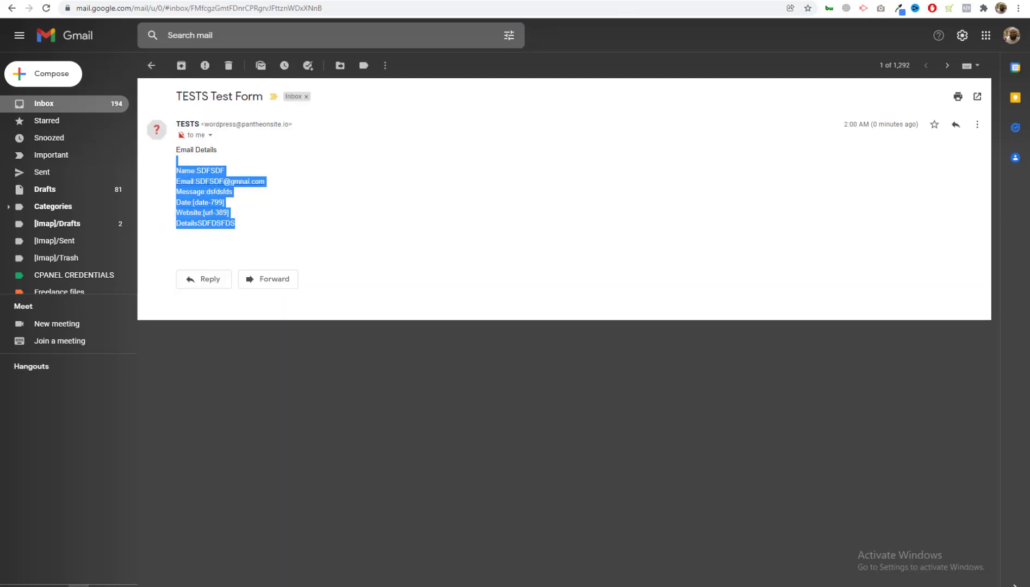
pyautogui.hotkey('ctrl', 'Tab')
pyautogui.hotkey('ctrl', 'Tab')
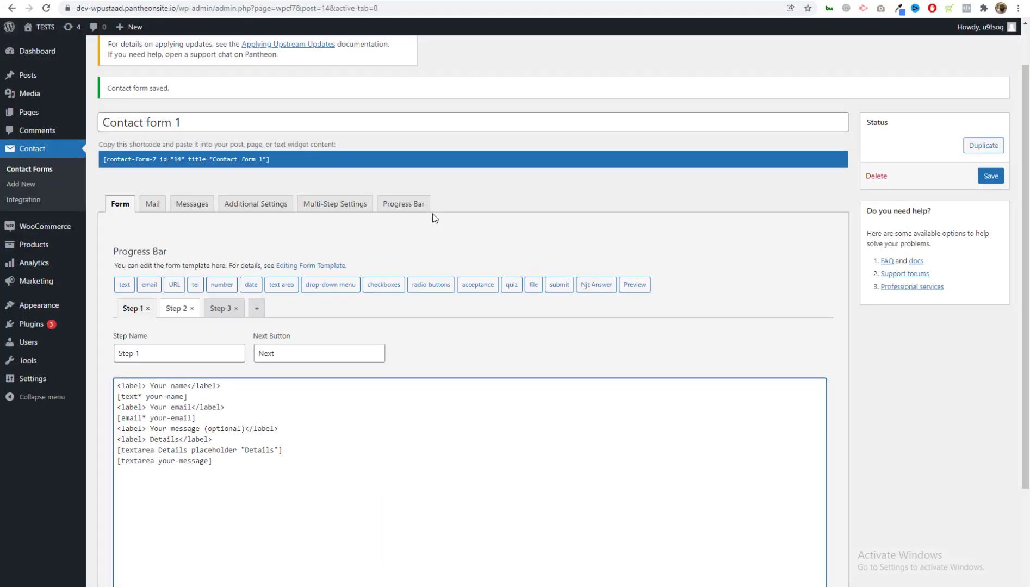
# Turn on Progress Bar Percent in the form's Progress Bar tab.
pyautogui.click(333, 203)
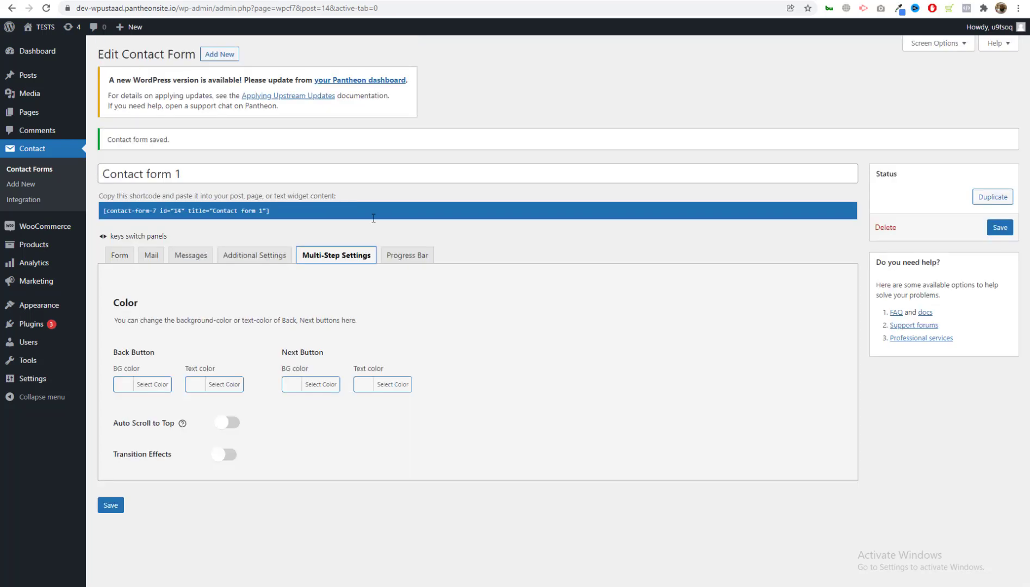
pyautogui.click(386, 298)
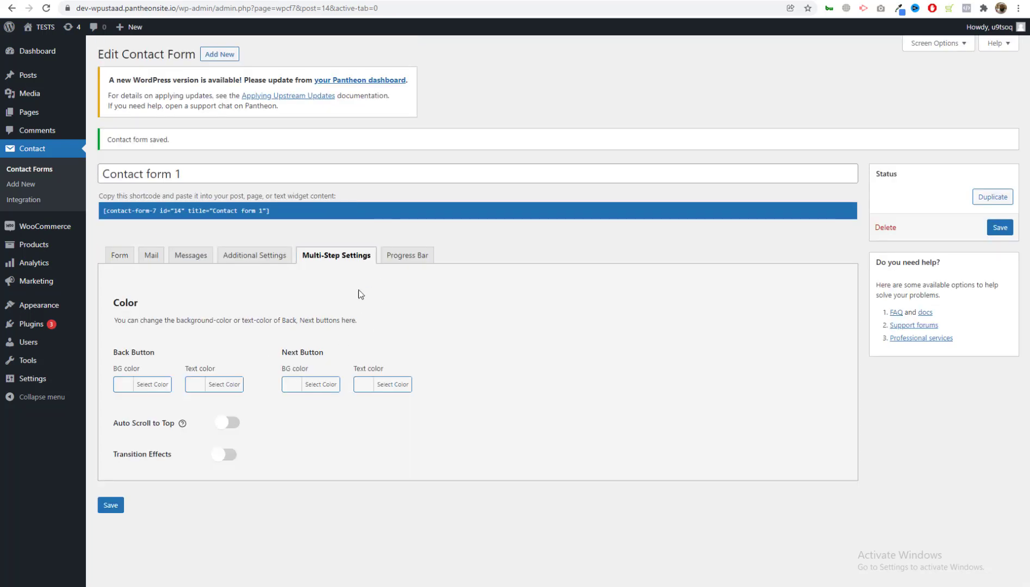
pyautogui.click(404, 255)
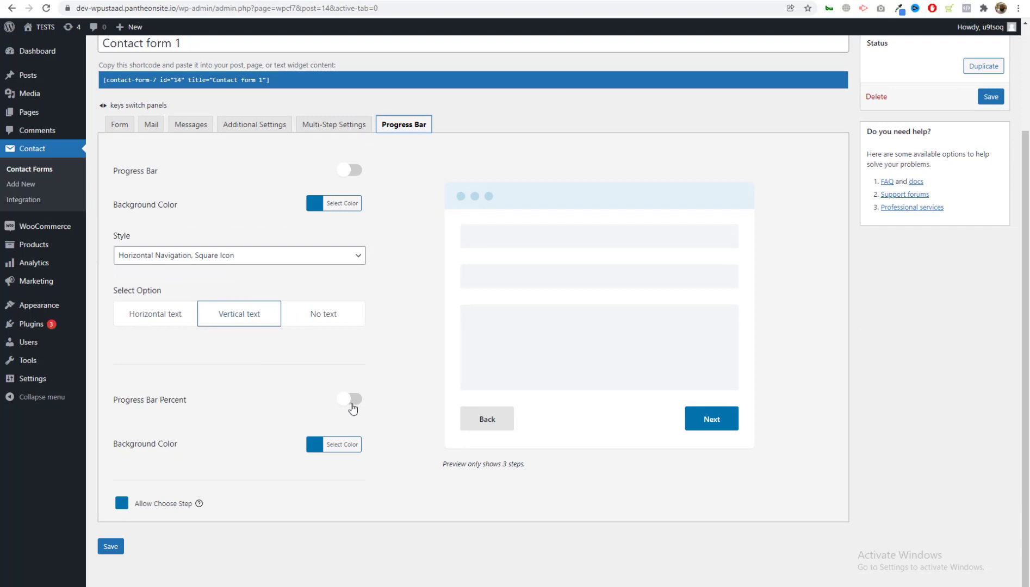
pyautogui.click(342, 400)
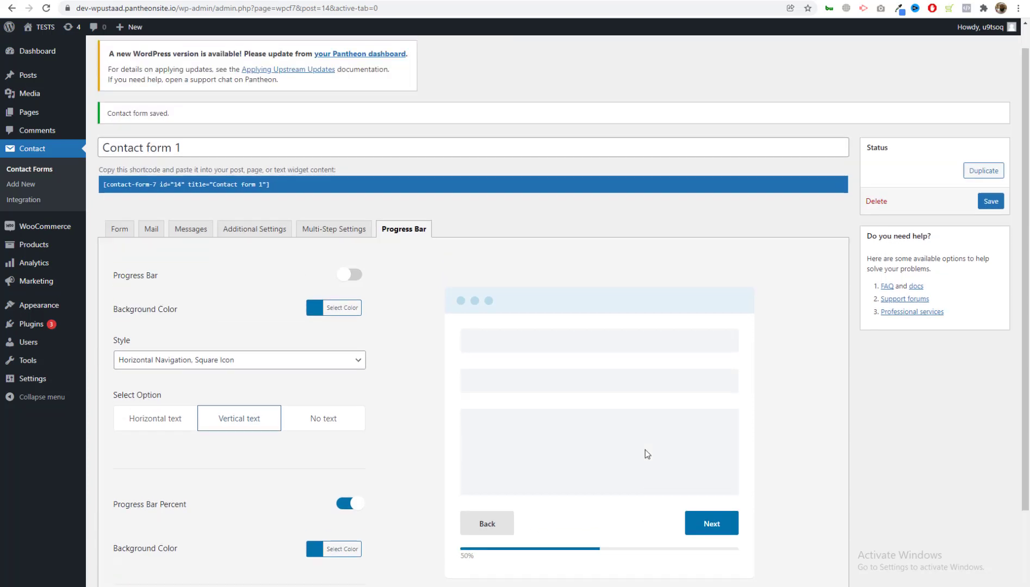
pyautogui.scroll(1, 333, 310)
pyautogui.scroll(-2, 333, 310)
# Toggle Transition Effects in Multi-Step Settings, return to the Form tab, then view the Sample Page.
pyautogui.click(333, 181)
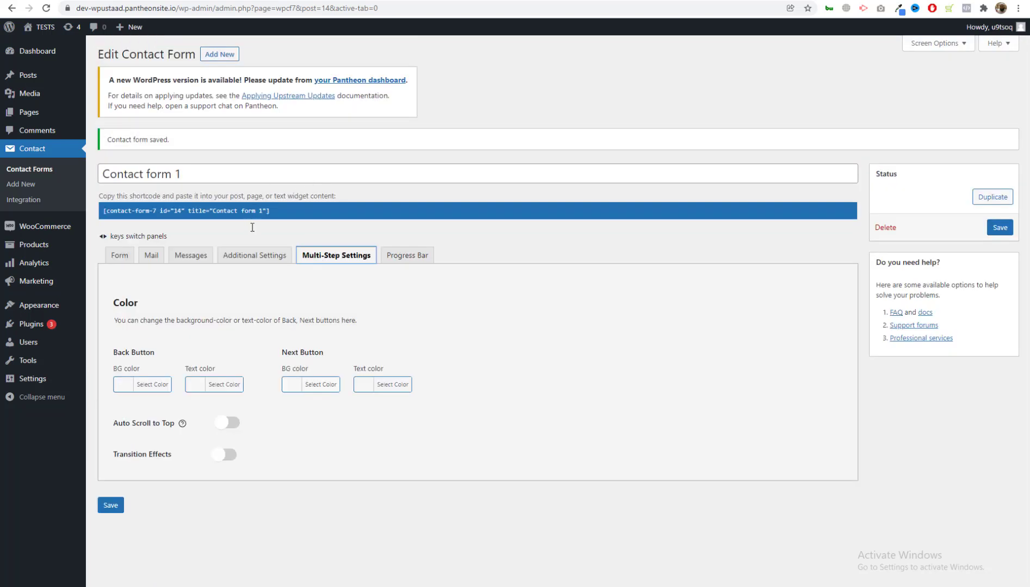
pyautogui.click(257, 256)
pyautogui.click(329, 255)
pyautogui.click(229, 460)
pyautogui.click(230, 459)
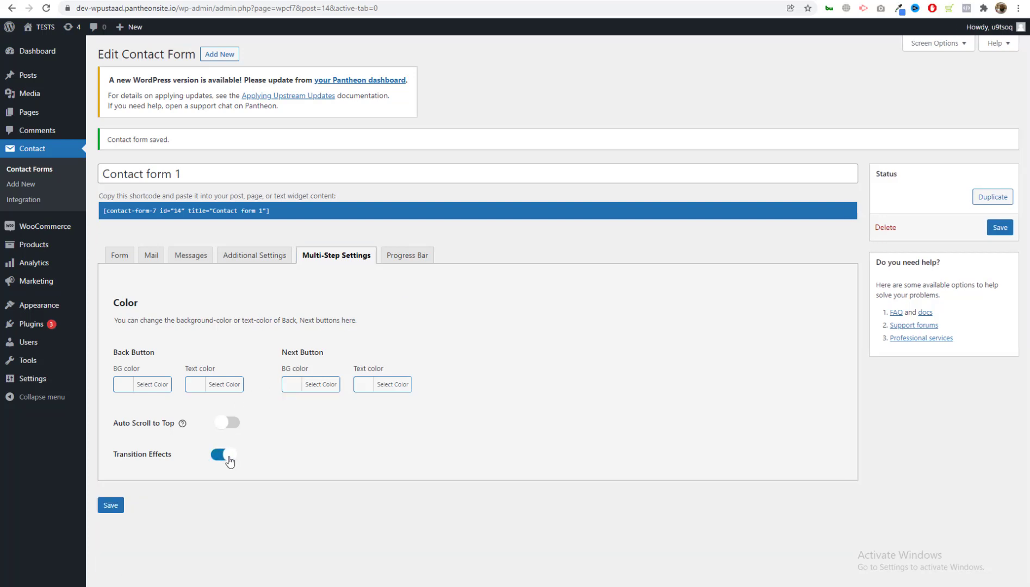
pyautogui.click(119, 255)
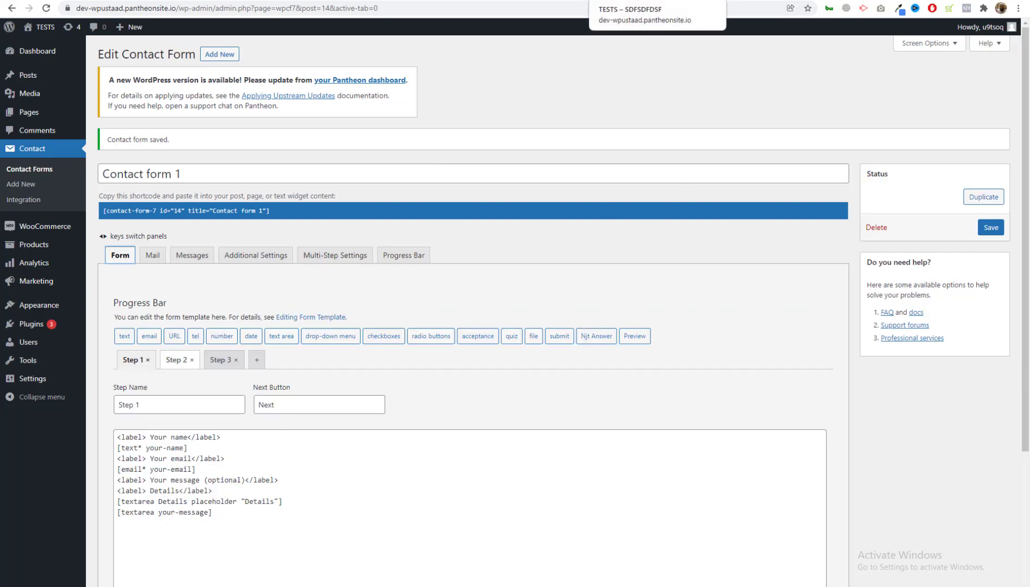
pyautogui.click(626, 0)
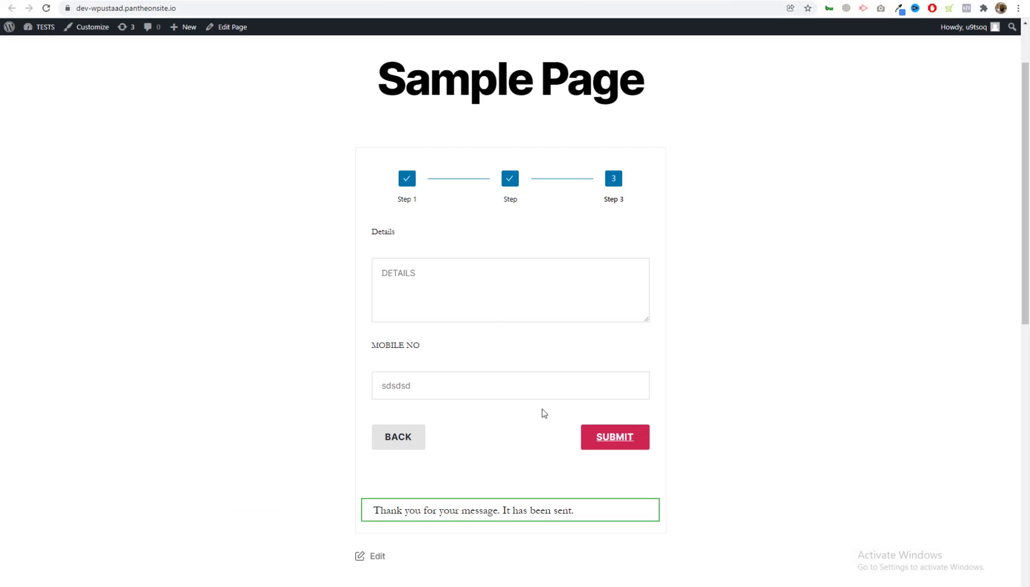